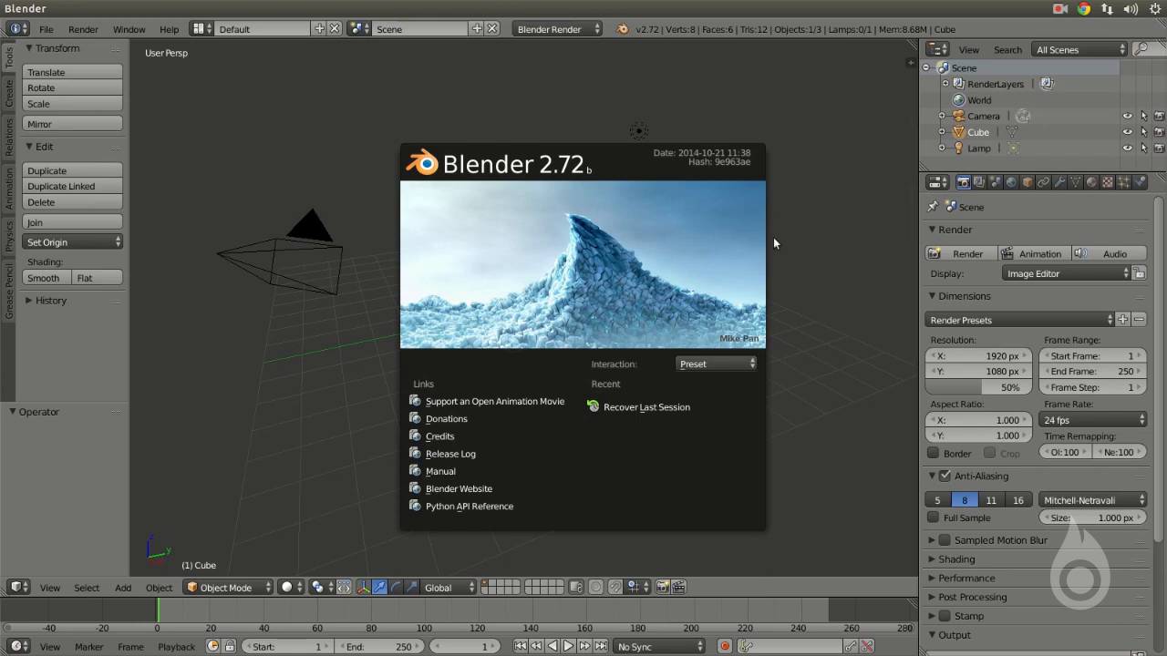
- Dismiss the splash screen and examine the default cube by orbiting, panning and zooming the 3D view
{"action": "left_click", "coordinate": [797, 200]}
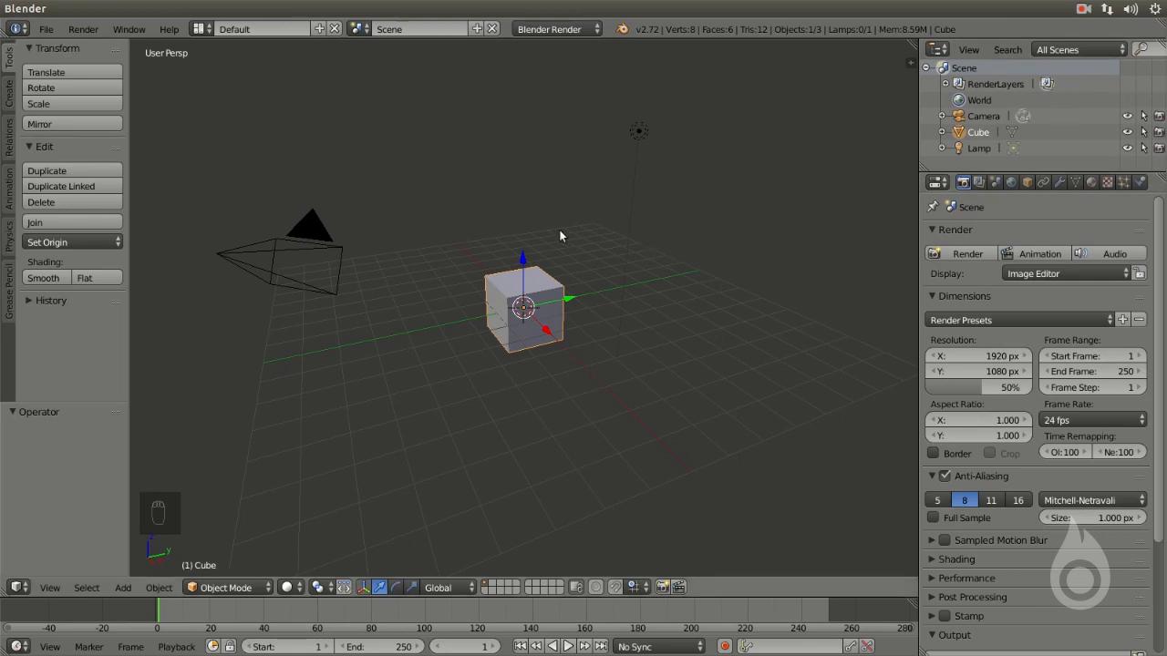
{"action": "middle_click_drag", "start_coordinate": [560, 229], "coordinate": [344, 233]}
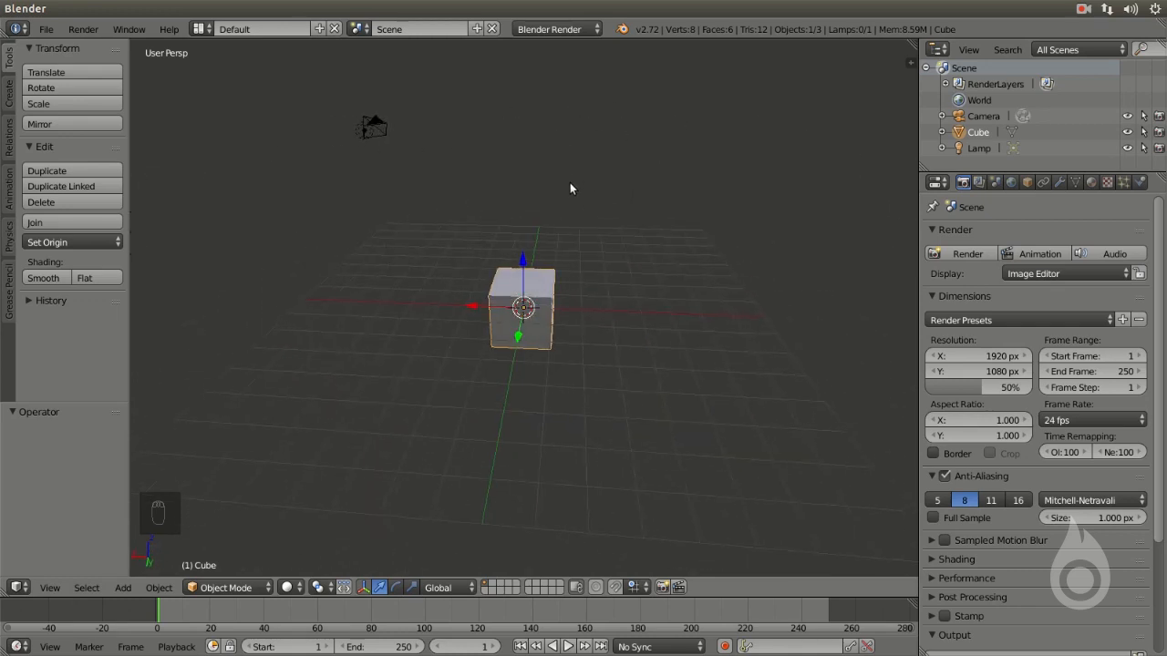
{"action": "middle_click_drag", "start_coordinate": [529, 273], "coordinate": [479, 252], "text": "shift"}
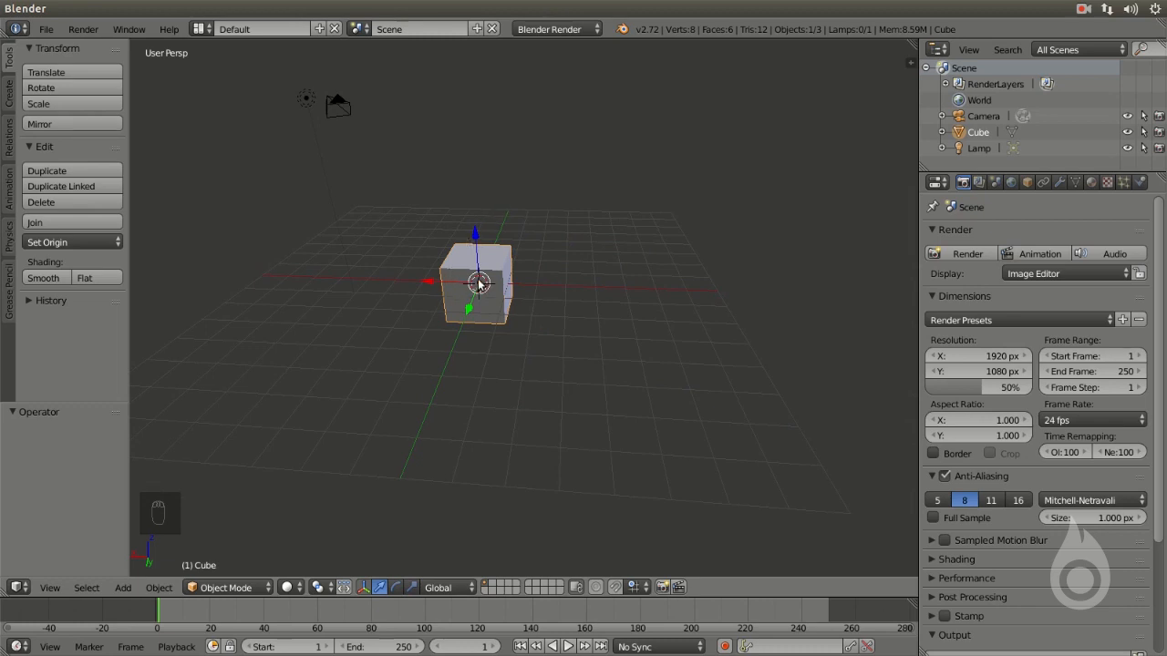
{"action": "scroll", "coordinate": [478, 283], "scroll_direction": "up", "scroll_amount": 7}
{"action": "scroll", "coordinate": [479, 283], "scroll_direction": "down", "scroll_amount": 8}
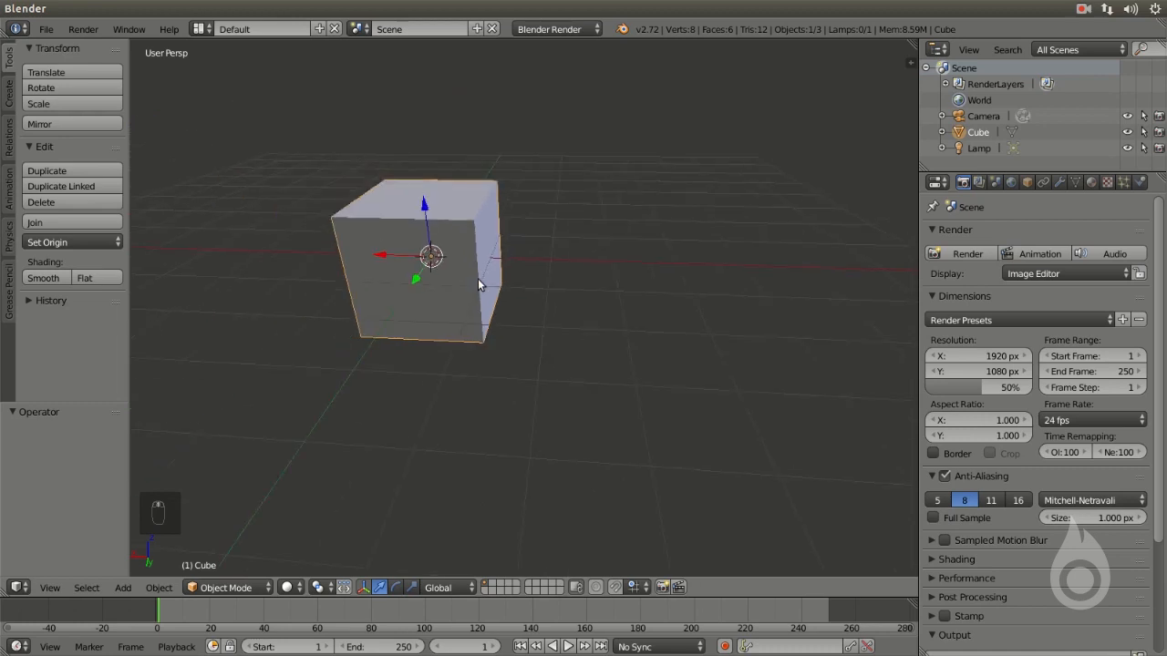
{"action": "scroll", "coordinate": [479, 283], "scroll_direction": "up", "scroll_amount": 6}
{"action": "scroll", "coordinate": [478, 284], "scroll_direction": "down", "scroll_amount": 4}
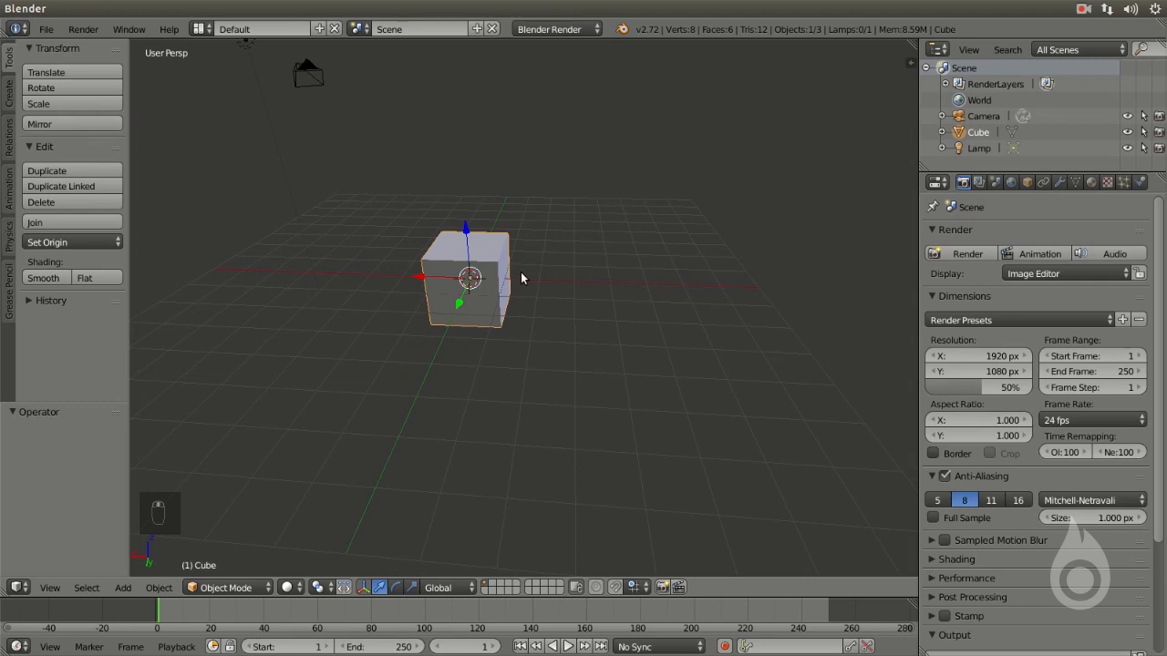
{"action": "middle_click_drag", "start_coordinate": [522, 271], "coordinate": [533, 247]}
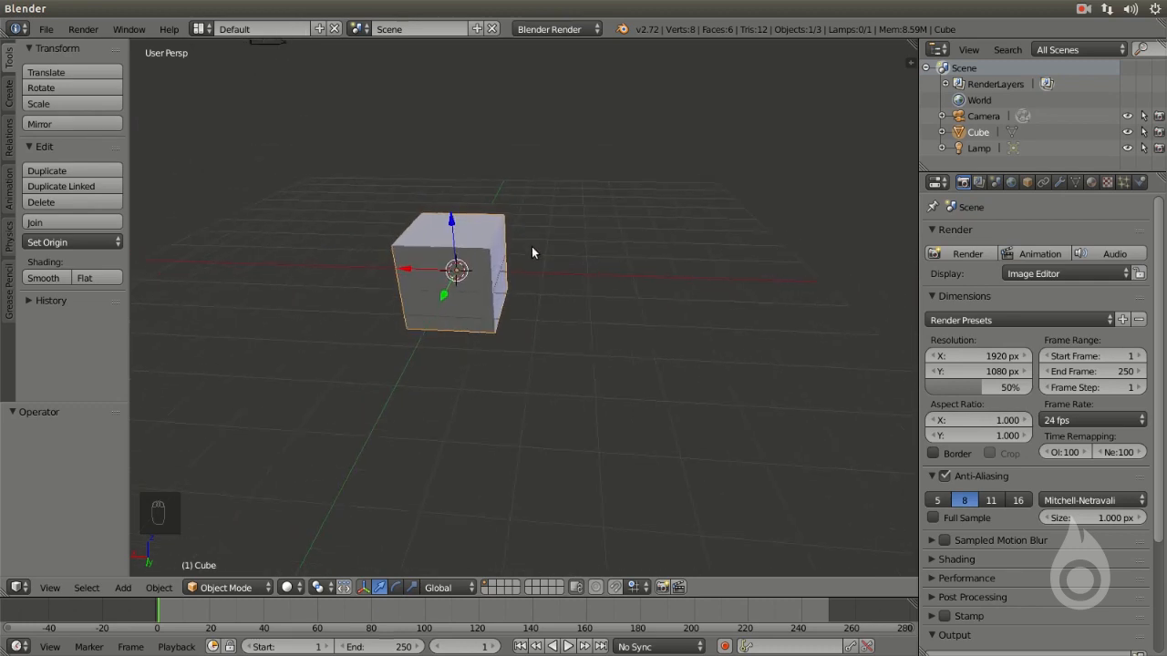
{"action": "scroll", "coordinate": [706, 286], "scroll_direction": "down", "scroll_amount": 4}
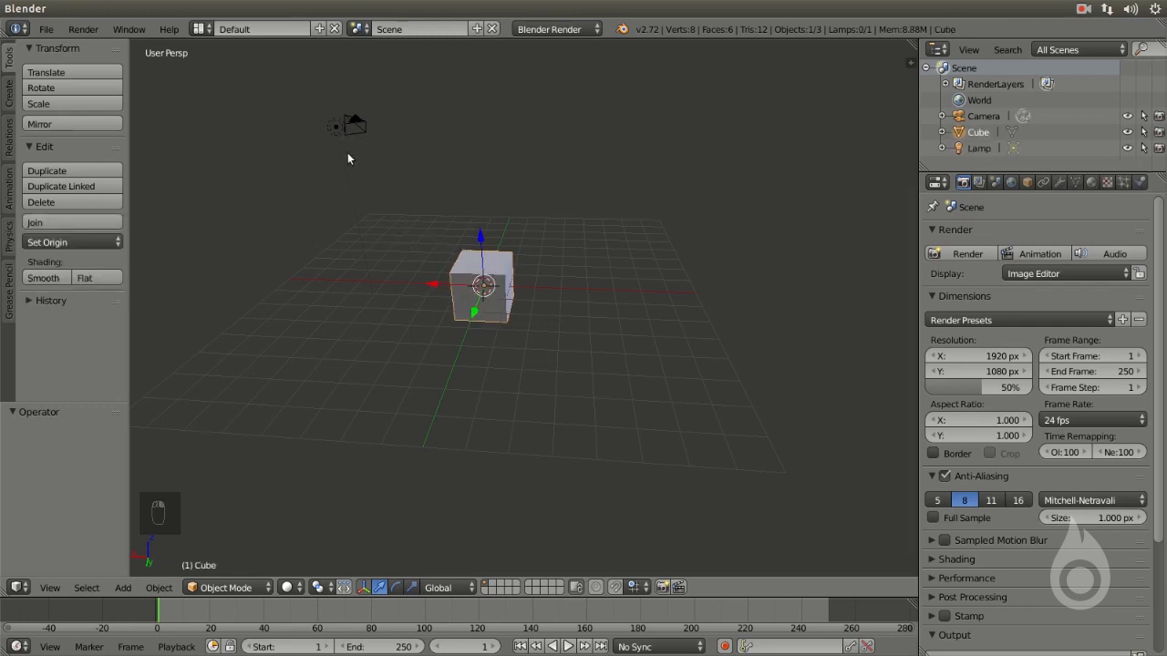
- Practise selecting the lamp, the camera and the cube in the 3D view, ending with the camera selected
{"action": "right_click", "coordinate": [337, 148]}
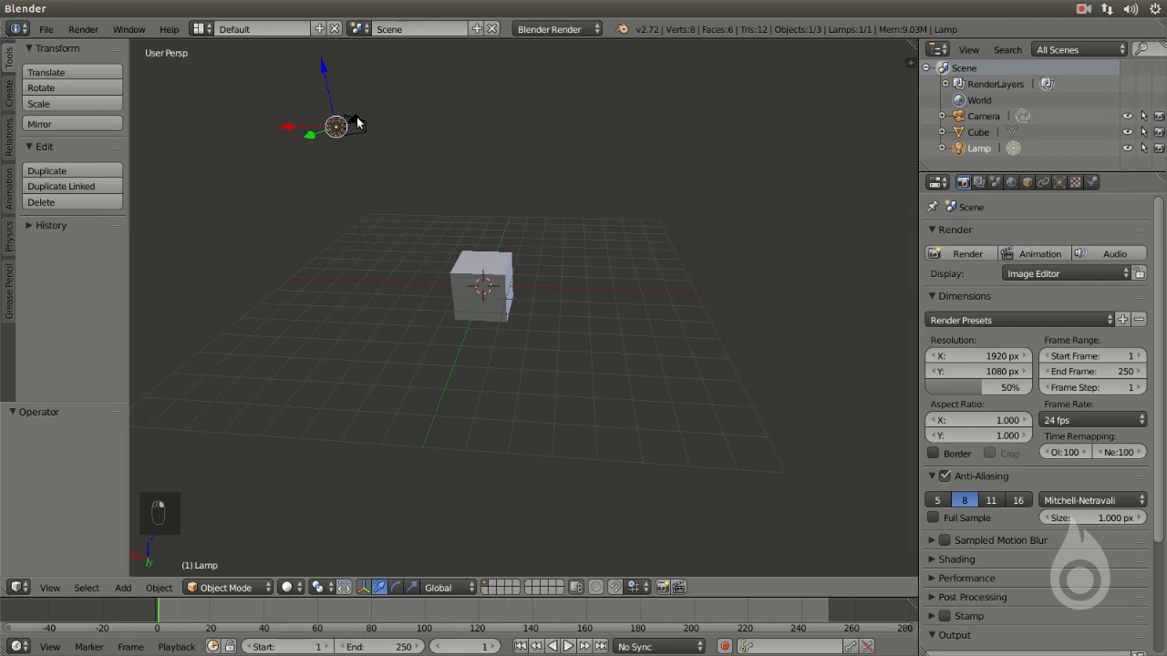
{"action": "right_click", "coordinate": [356, 119]}
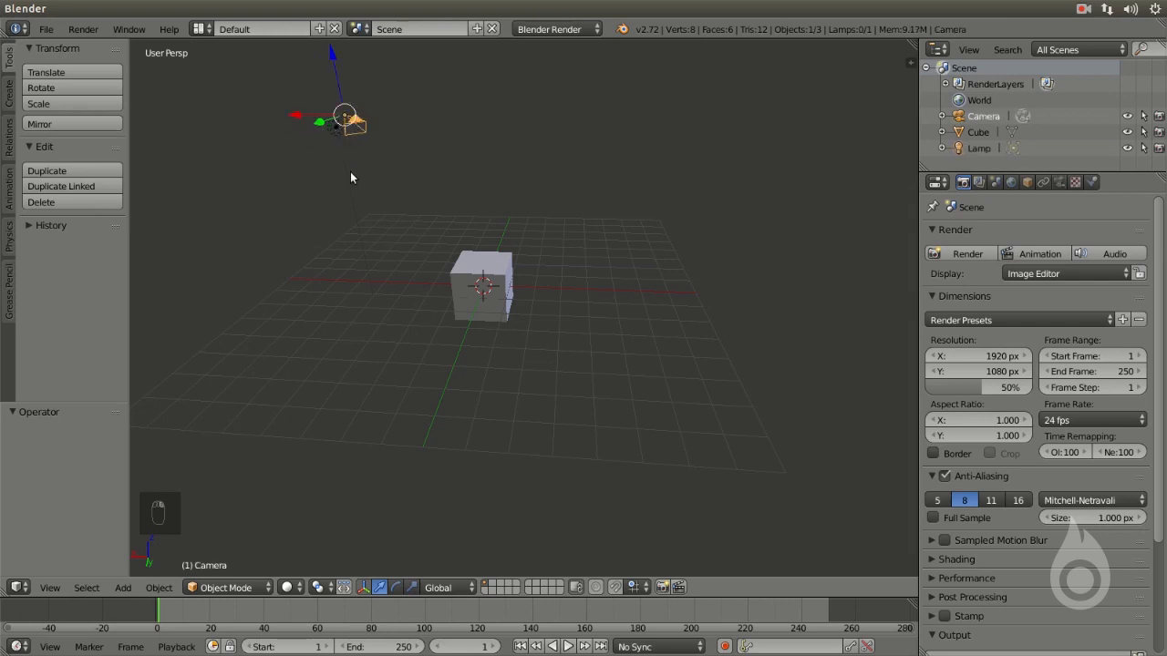
{"action": "right_click", "coordinate": [344, 166]}
{"action": "right_click", "coordinate": [377, 159]}
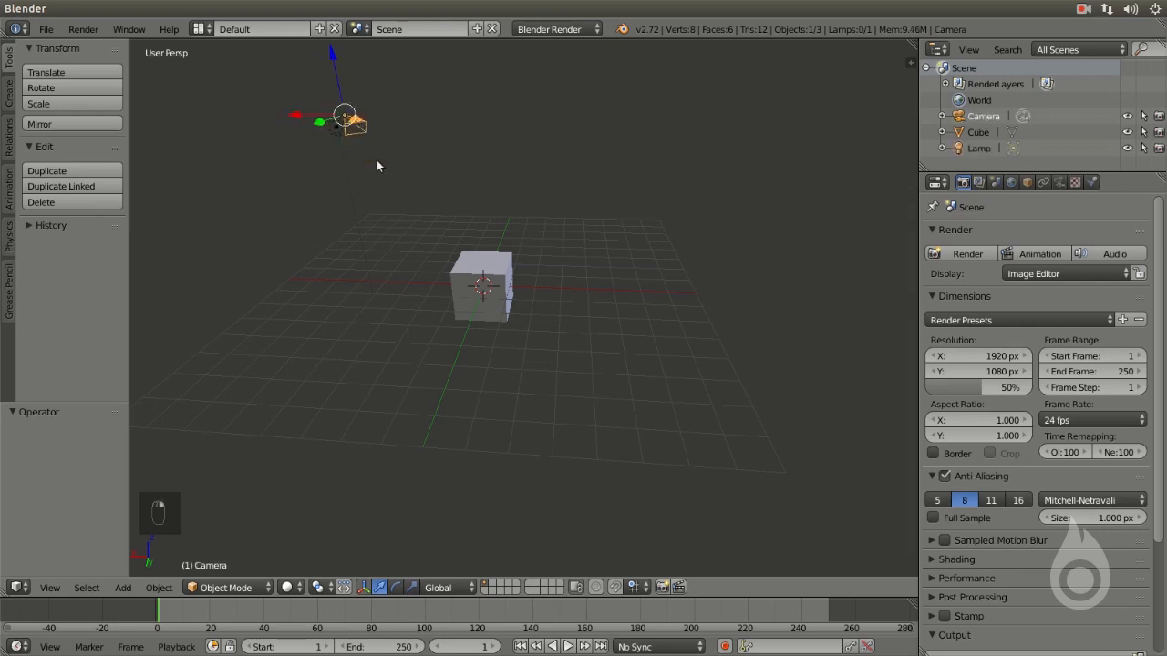
{"action": "right_click", "coordinate": [481, 271]}
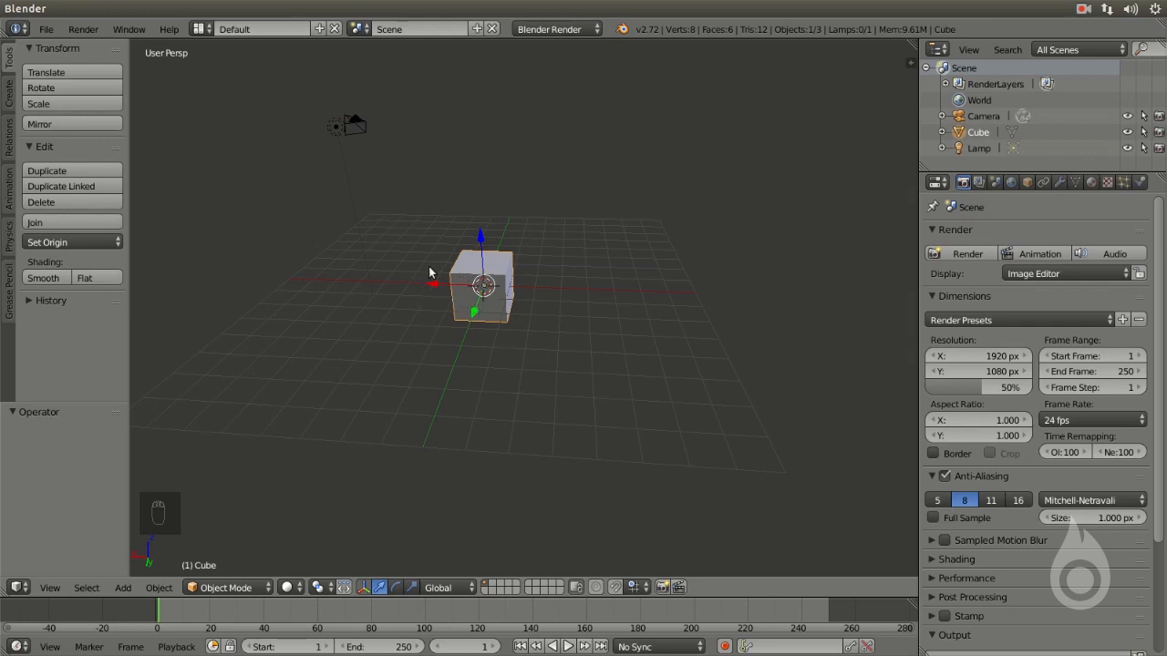
{"action": "right_click", "coordinate": [338, 142]}
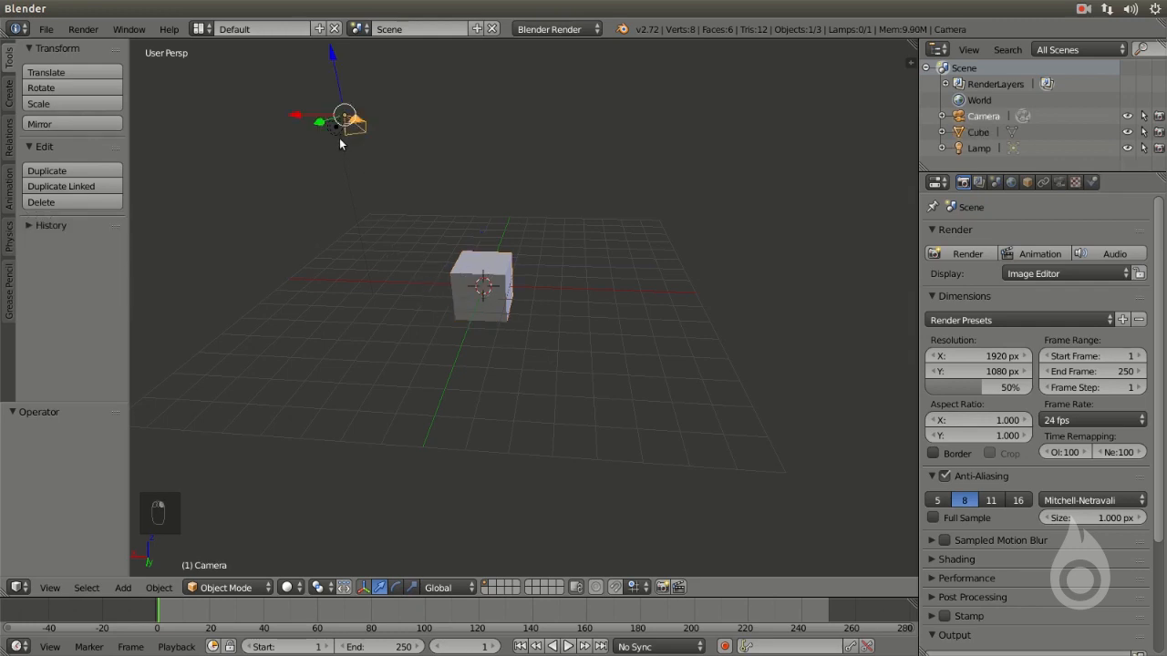
{"action": "right_click", "coordinate": [462, 281]}
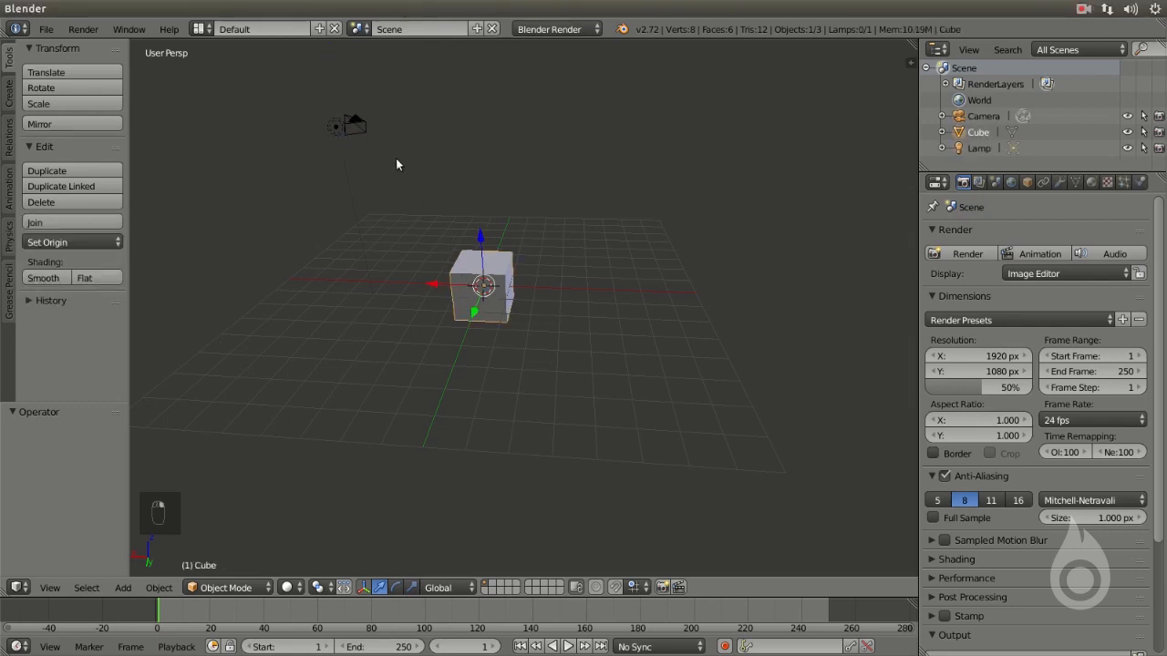
{"action": "right_click", "coordinate": [358, 121]}
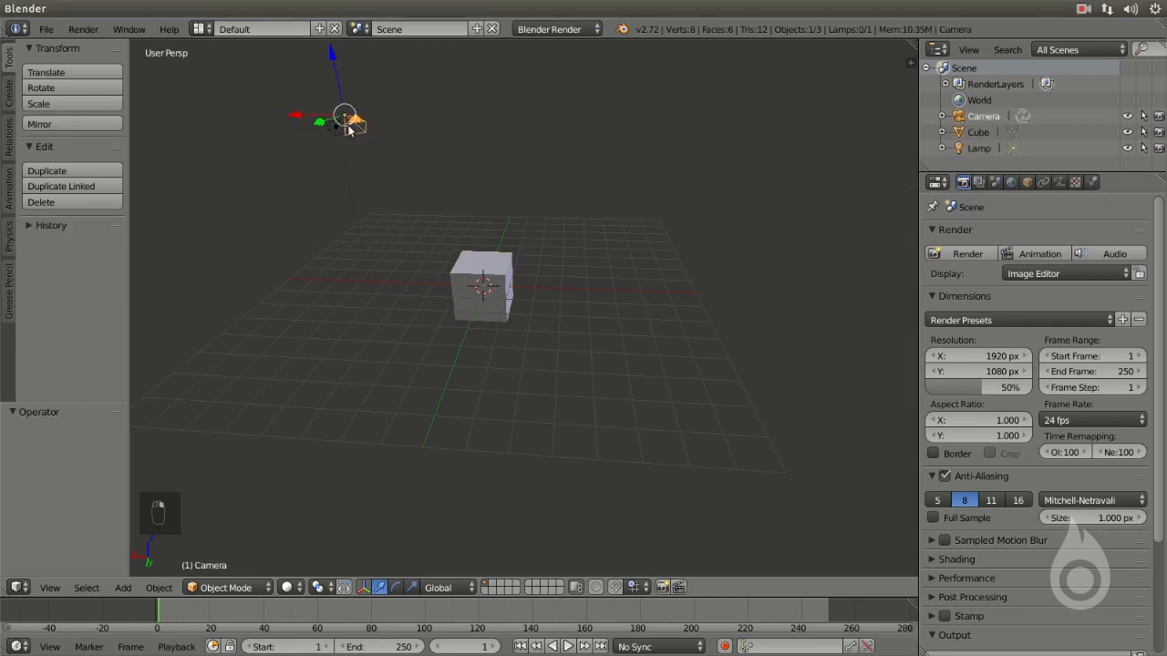
{"action": "right_click", "coordinate": [454, 269]}
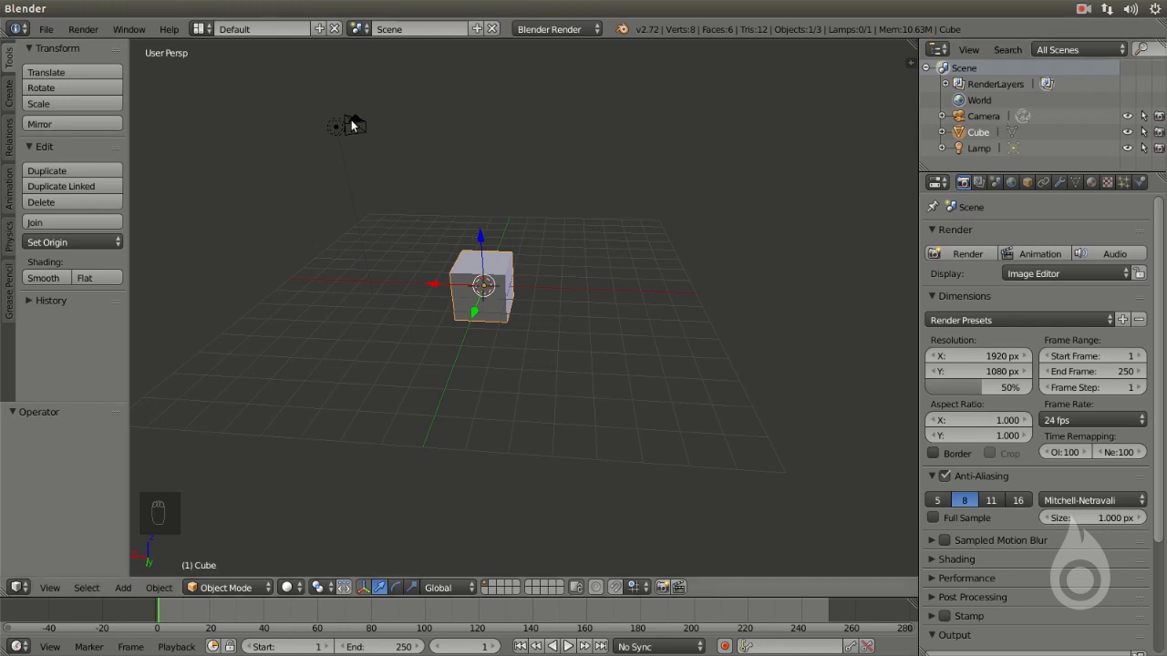
{"action": "right_click", "coordinate": [351, 119]}
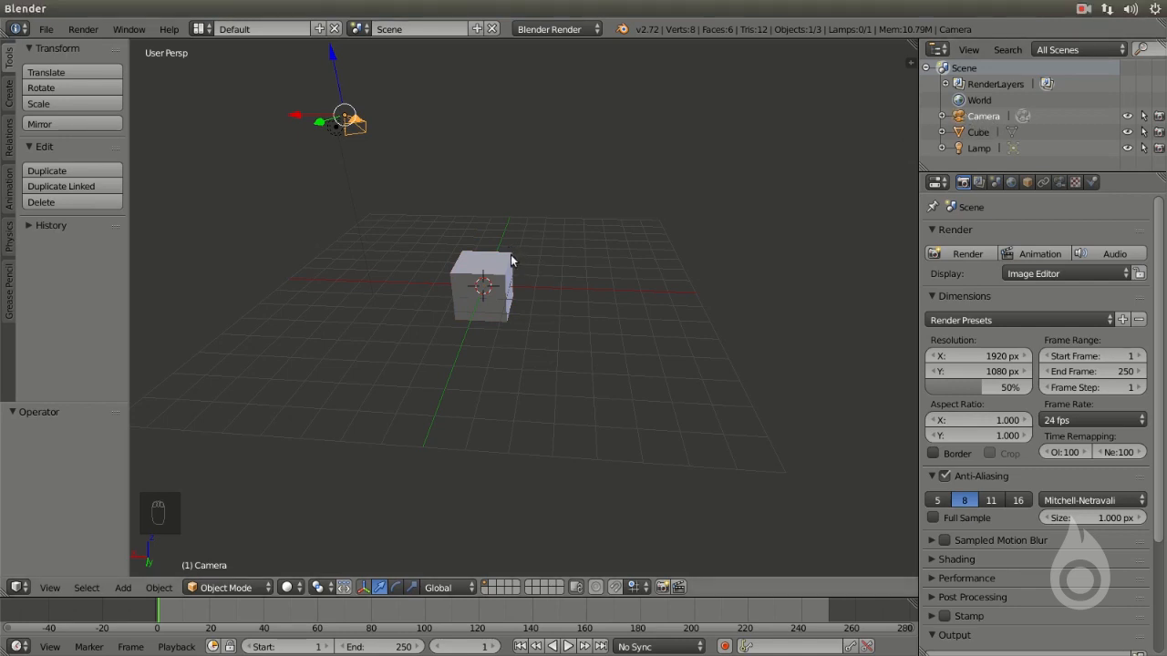
- Select the cube, the lamp, the cube again and the camera by name in the scene's object list
{"action": "left_click", "coordinate": [978, 133]}
{"action": "left_click", "coordinate": [978, 149]}
{"action": "left_click", "coordinate": [978, 134]}
{"action": "left_click", "coordinate": [985, 117]}
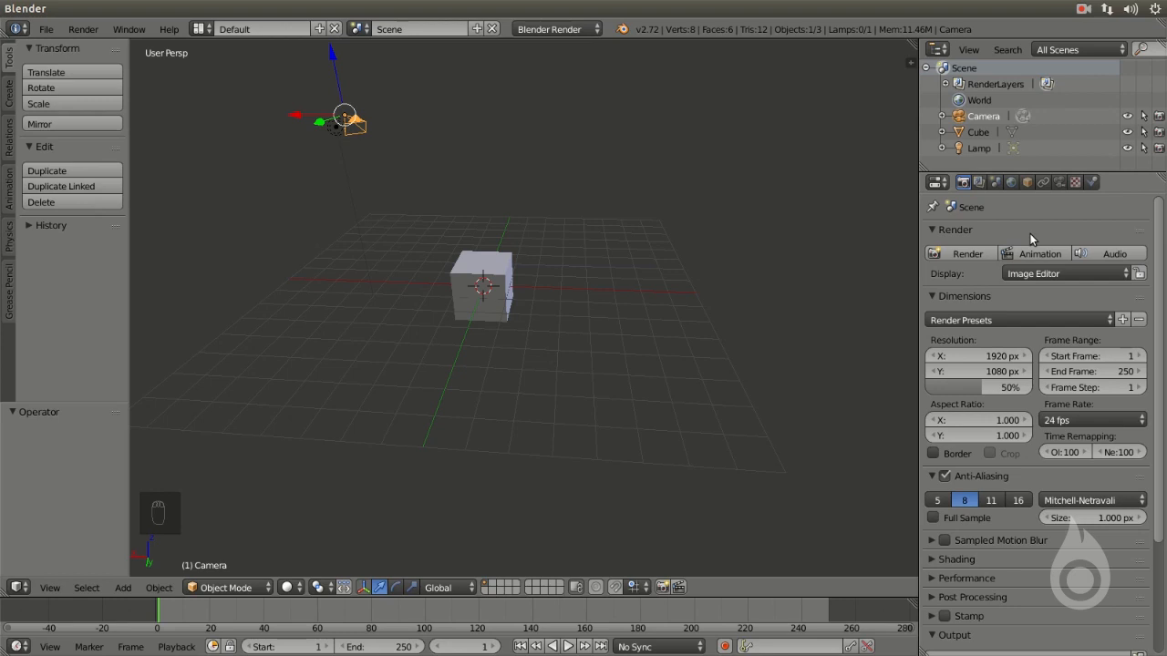
- Select the cube and change its material's diffuse colour to red
{"action": "right_click", "coordinate": [494, 277]}
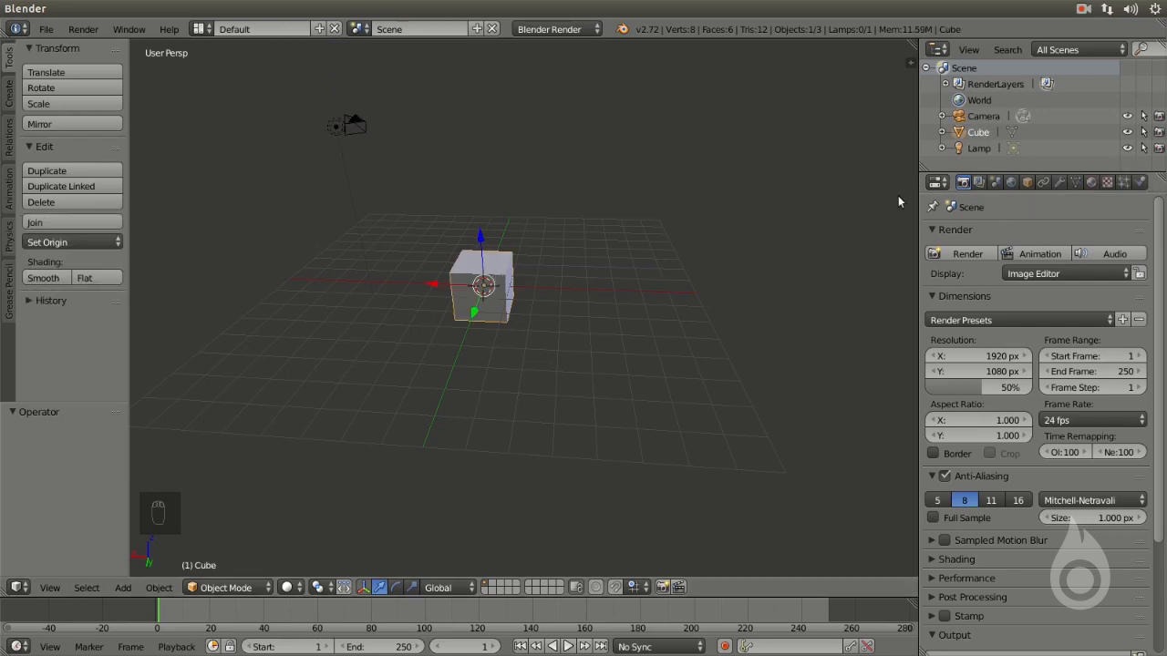
{"action": "left_click", "coordinate": [1093, 186]}
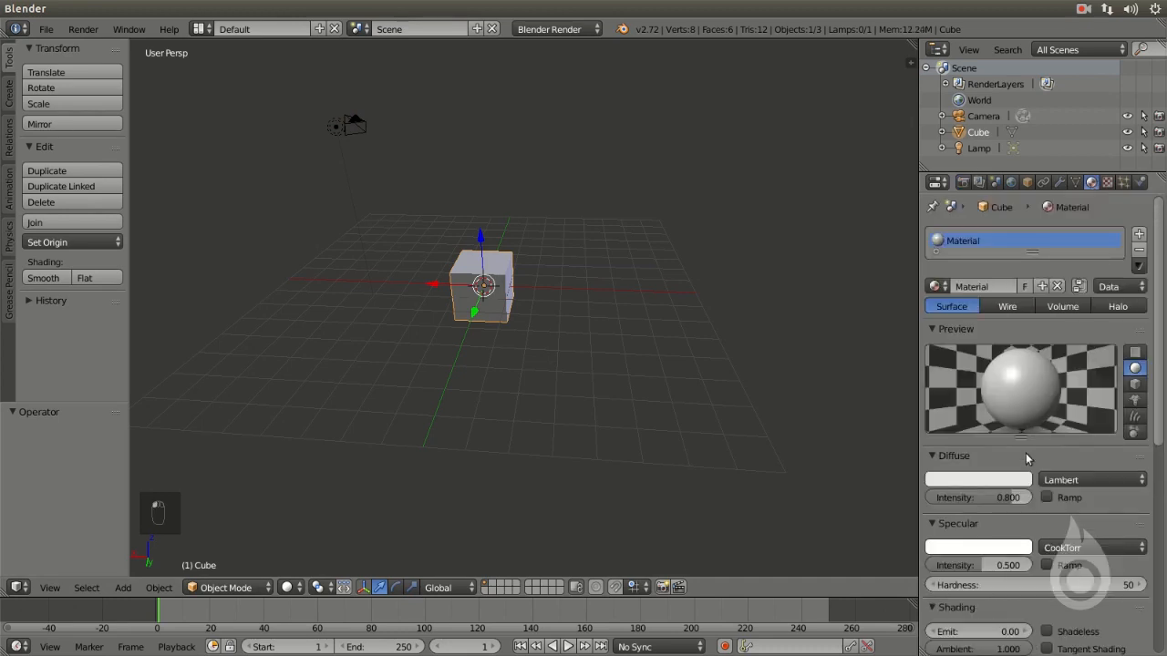
{"action": "left_click", "coordinate": [997, 478]}
{"action": "left_click_drag", "start_coordinate": [958, 336], "coordinate": [949, 384]}
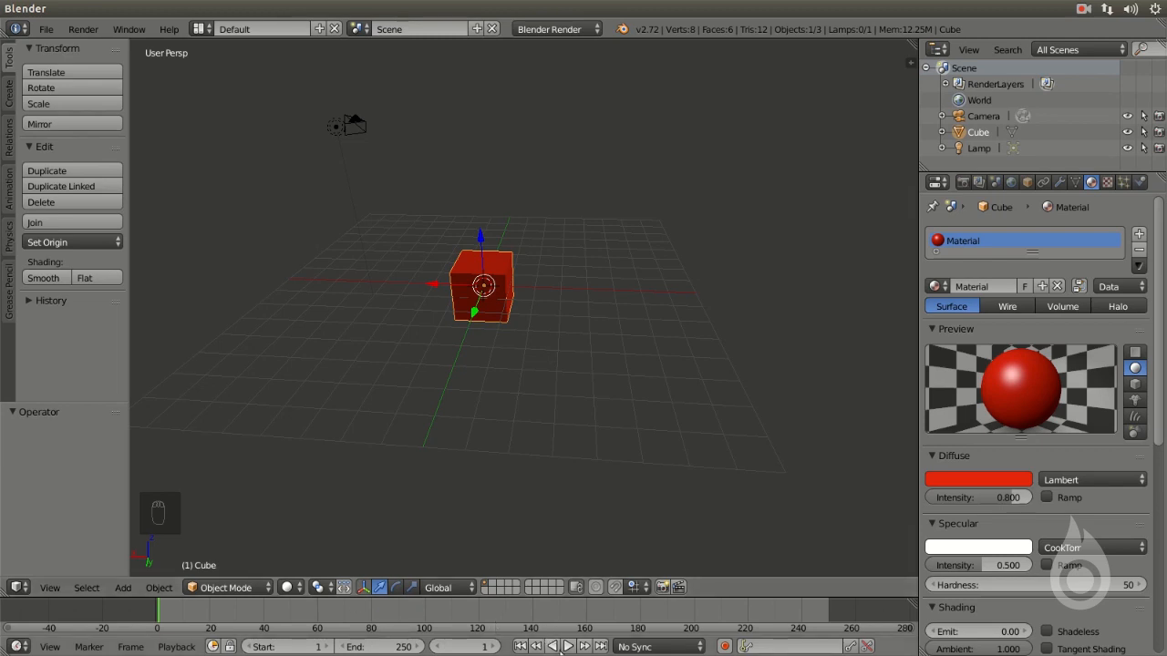
- Play the timeline briefly, stop it and move the playhead back to frame 4
{"action": "left_click", "coordinate": [567, 647]}
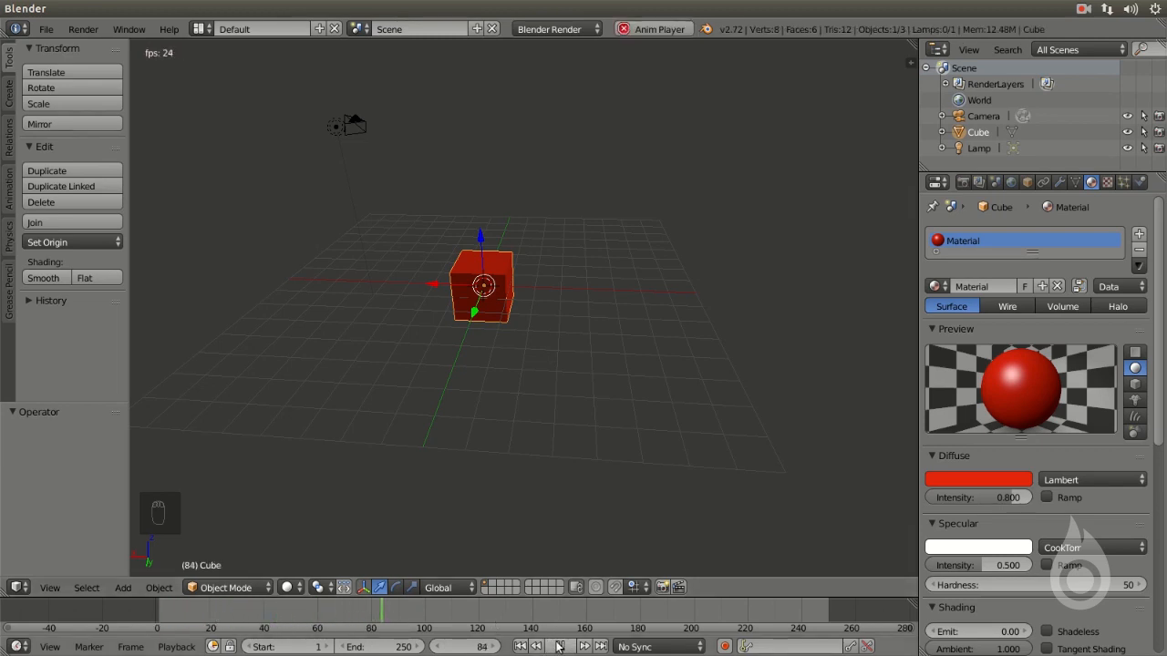
{"action": "left_click", "coordinate": [569, 646]}
{"action": "left_click_drag", "start_coordinate": [467, 606], "coordinate": [168, 627]}
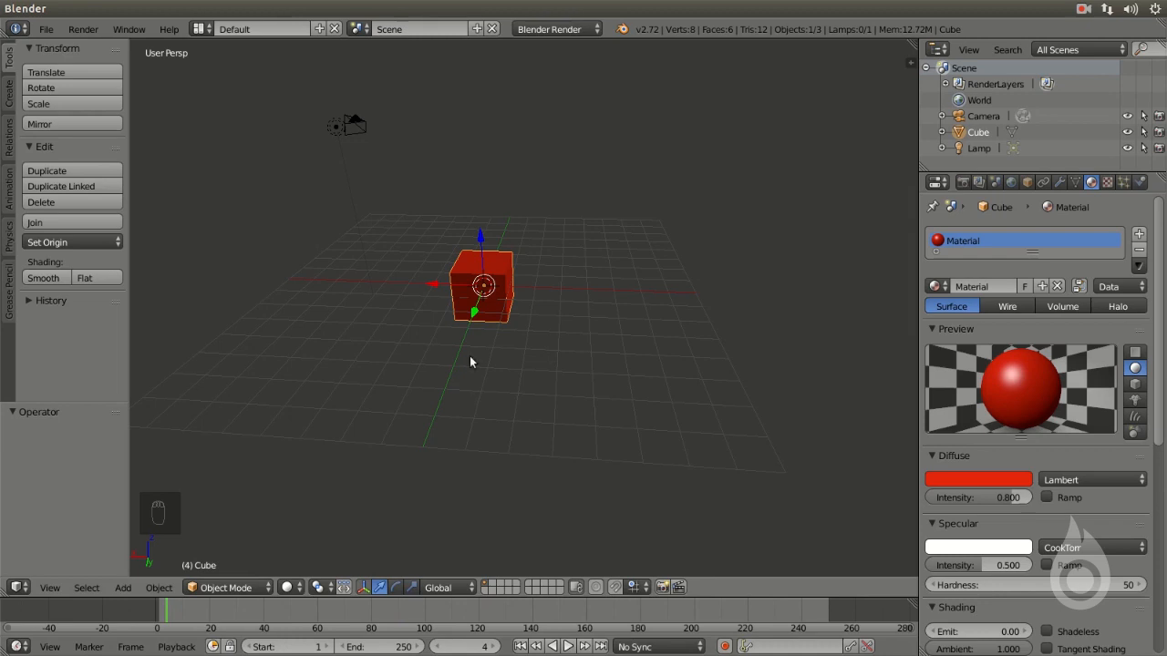
- Move the cube about 6.69 units along X and insert a Location keyframe at frame 4
{"action": "left_click_drag", "start_coordinate": [439, 284], "coordinate": [272, 278]}
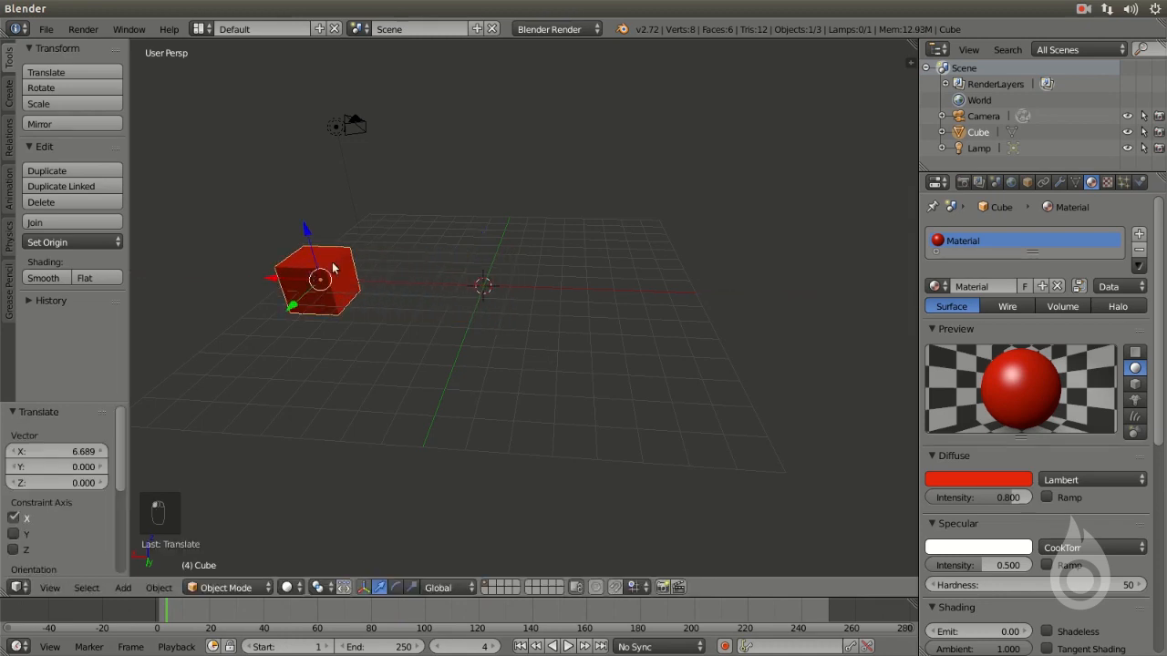
{"action": "key", "text": "i"}
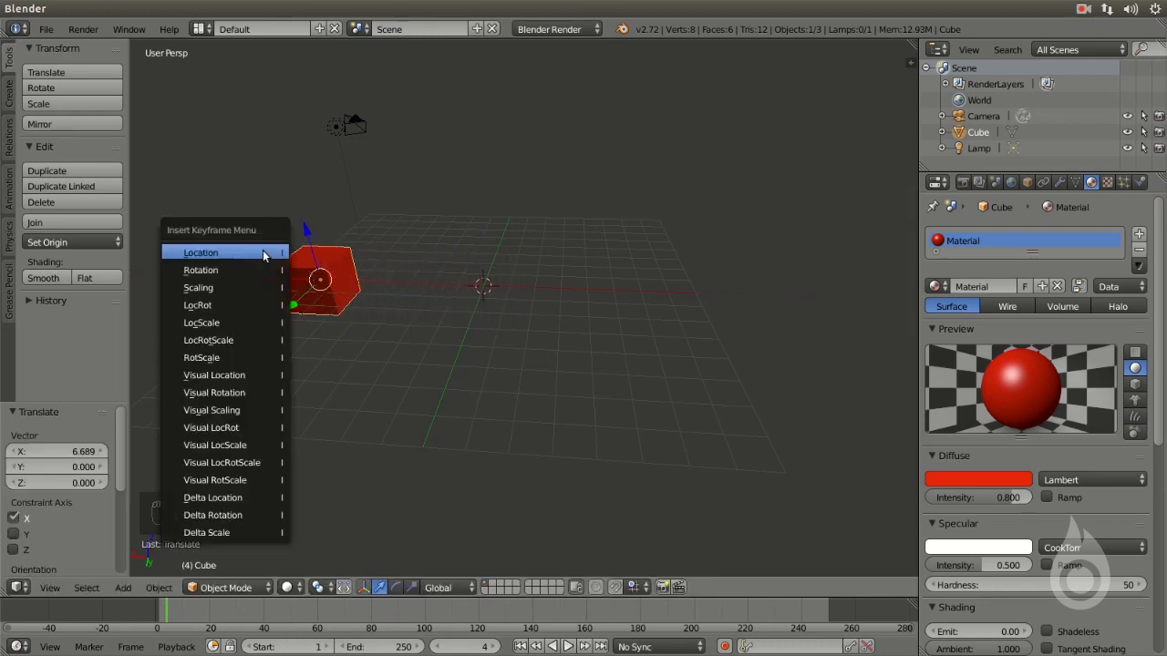
{"action": "left_click", "coordinate": [222, 252]}
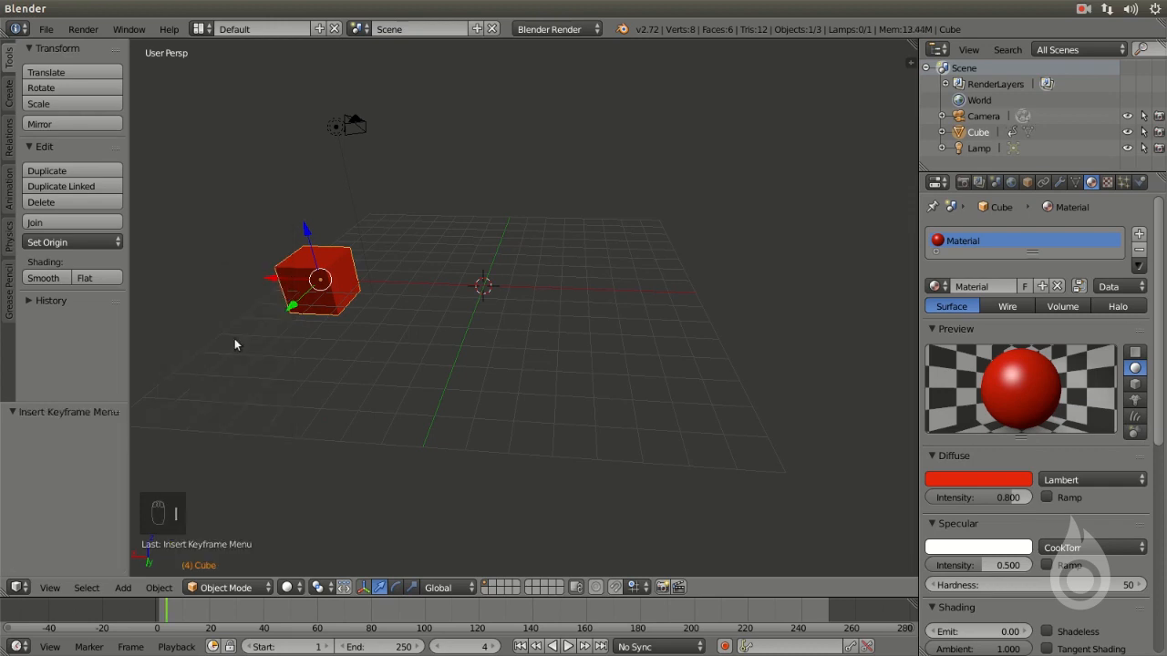
- At frame 171, move the cube about -13.2 units along X and insert a Location keyframe
{"action": "left_click_drag", "start_coordinate": [485, 629], "coordinate": [616, 632]}
{"action": "left_click_drag", "start_coordinate": [278, 277], "coordinate": [602, 338]}
{"action": "key", "text": "i"}
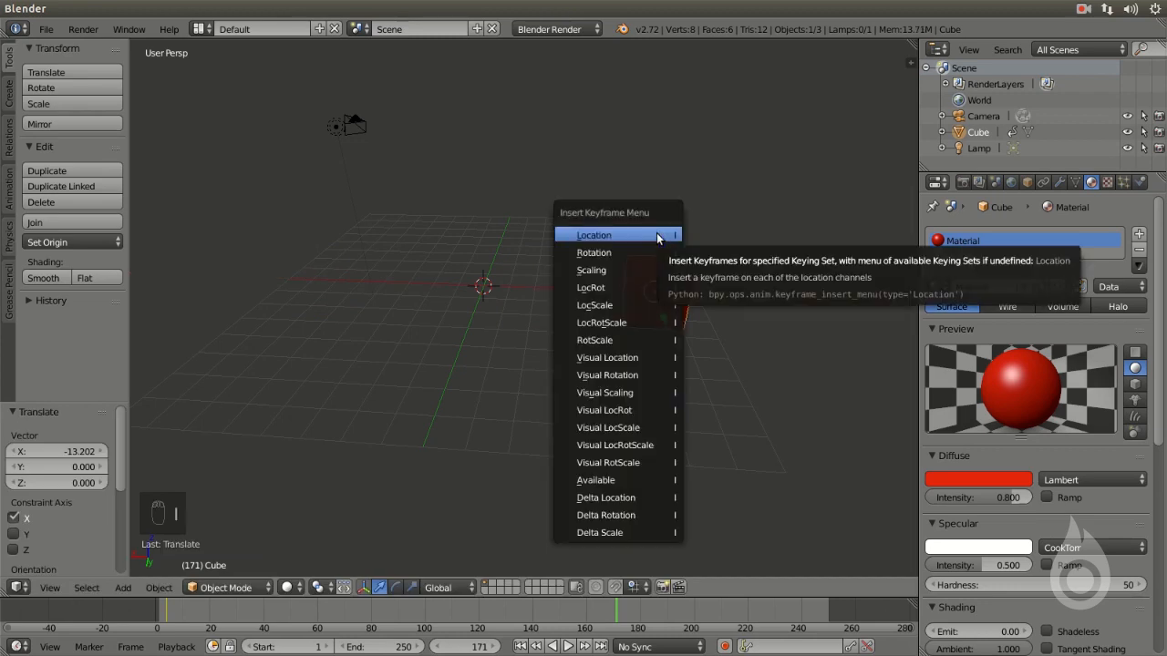
{"action": "left_click", "coordinate": [658, 234]}
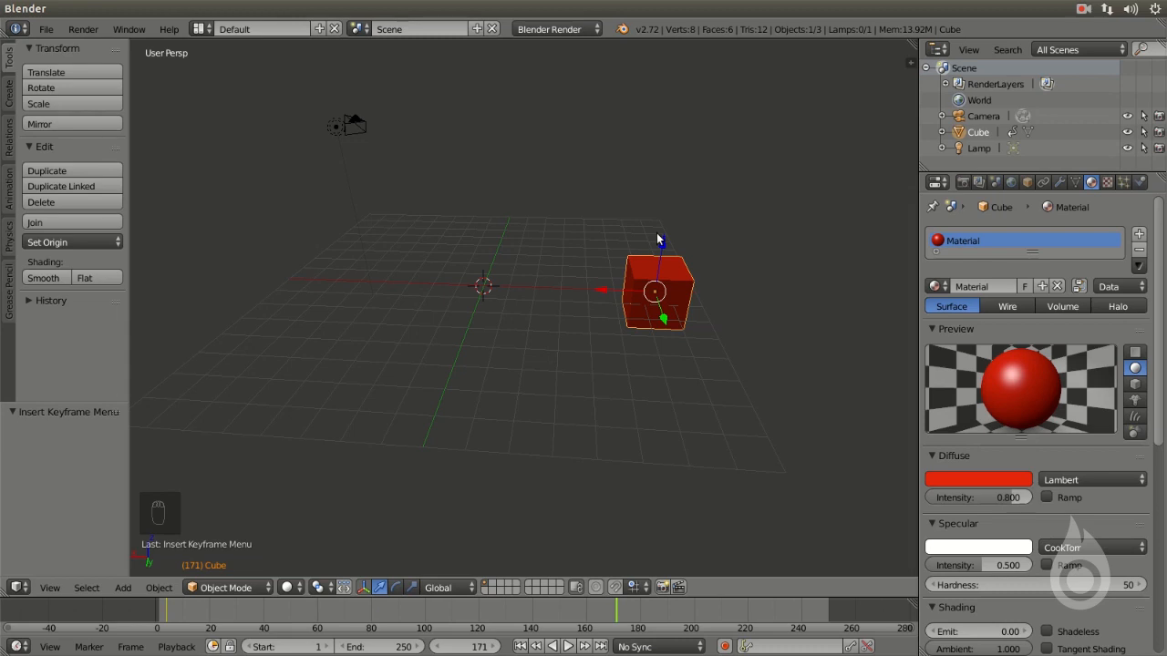
- Preview the cube's animation from the start of the timeline, playing it forward and in reverse
{"action": "left_click_drag", "start_coordinate": [616, 628], "coordinate": [157, 628]}
{"action": "left_click", "coordinate": [569, 646]}
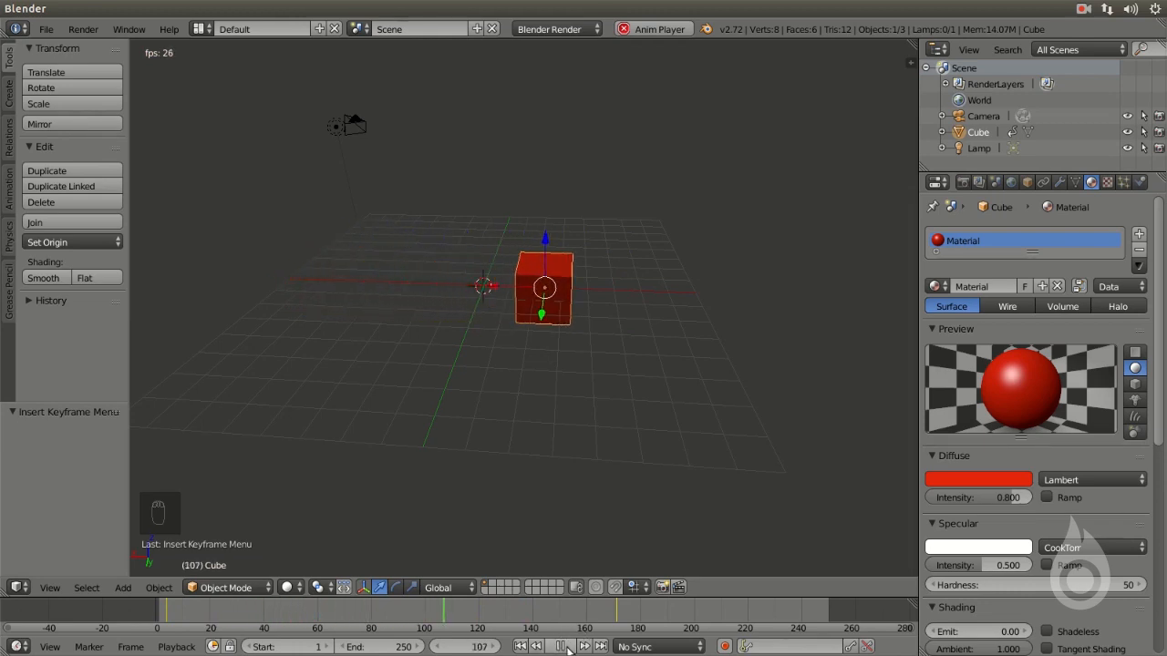
{"action": "left_click", "coordinate": [560, 646]}
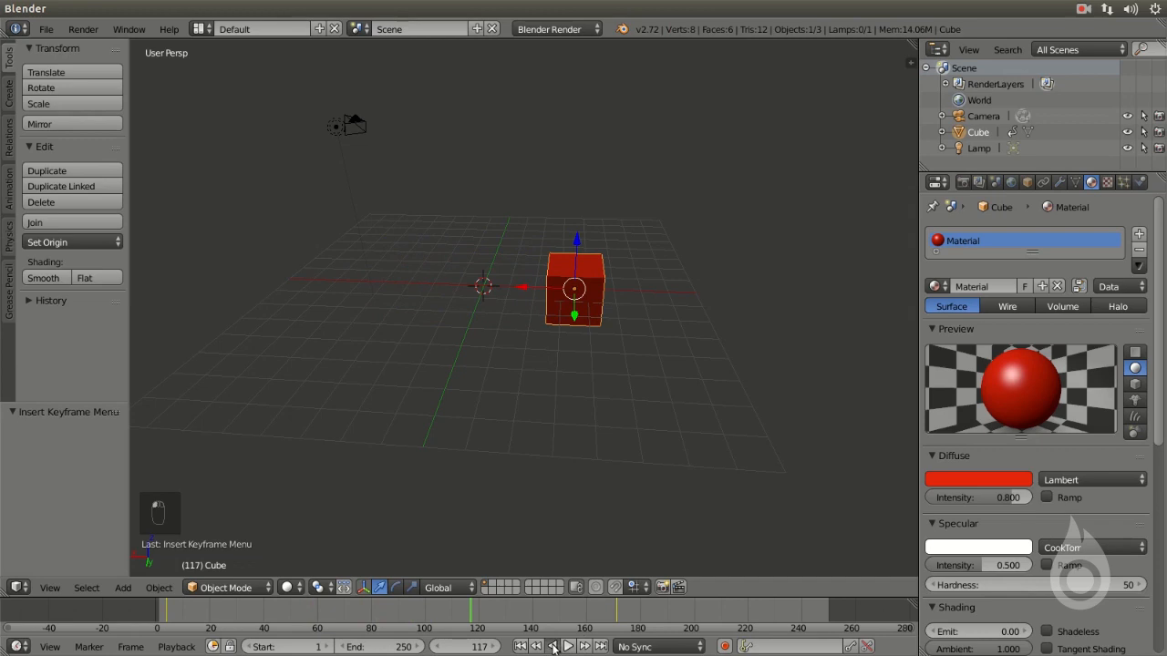
{"action": "left_click", "coordinate": [553, 647]}
{"action": "left_click", "coordinate": [560, 646]}
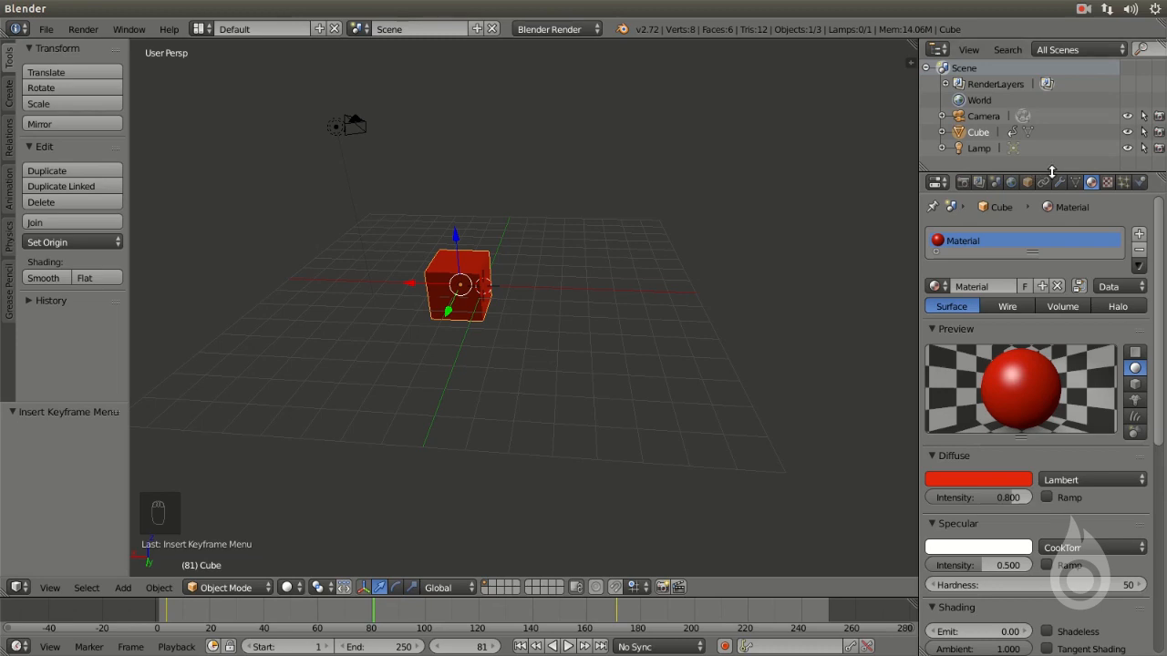
- Resize the interface areas: widen the outliner and properties column, make the outliner much taller, and enlarge the timeline slightly
{"action": "left_click_drag", "start_coordinate": [1052, 172], "coordinate": [1068, 340]}
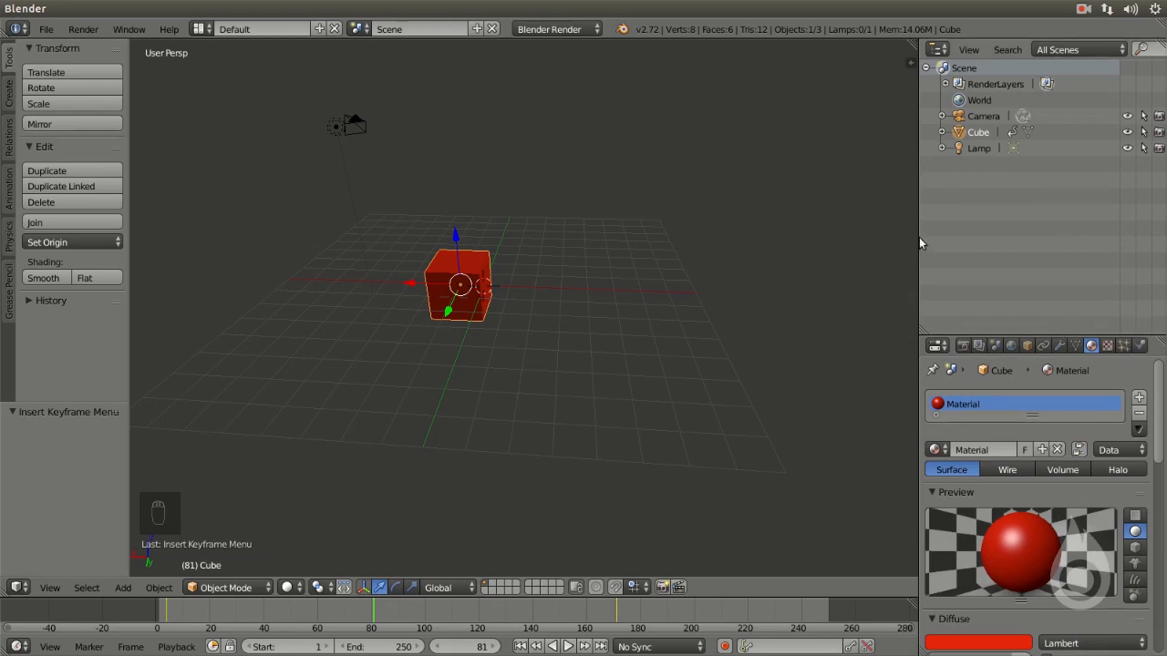
{"action": "left_click_drag", "start_coordinate": [919, 237], "coordinate": [845, 232]}
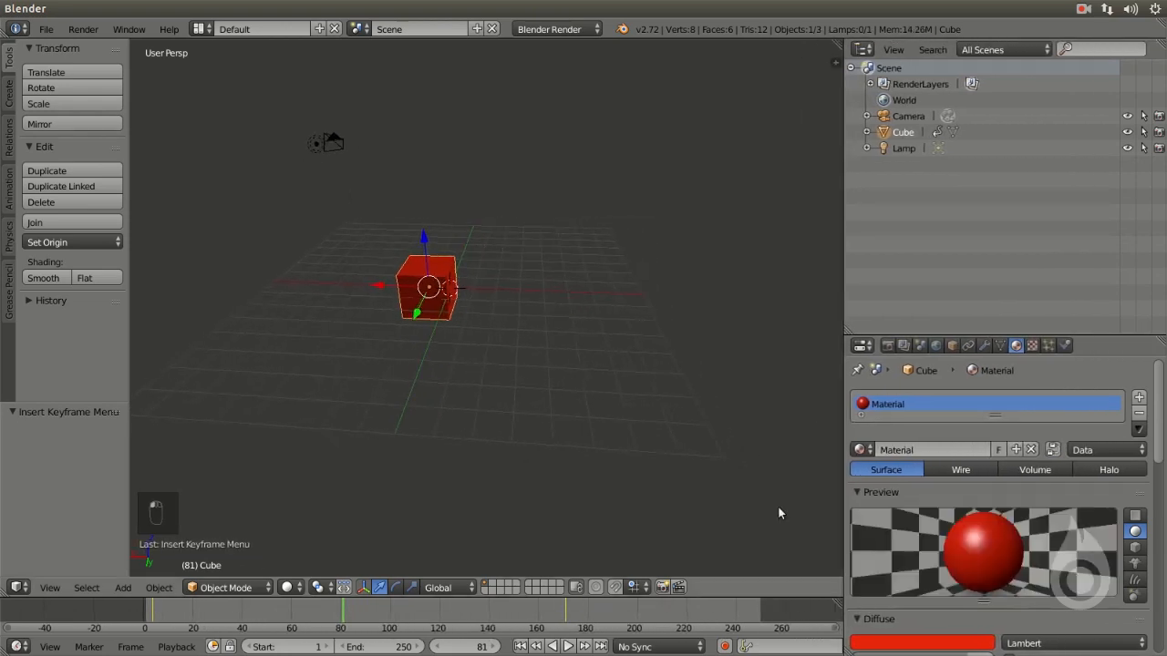
{"action": "left_click_drag", "start_coordinate": [726, 599], "coordinate": [726, 512]}
{"action": "left_click_drag", "start_coordinate": [880, 344], "coordinate": [882, 215]}
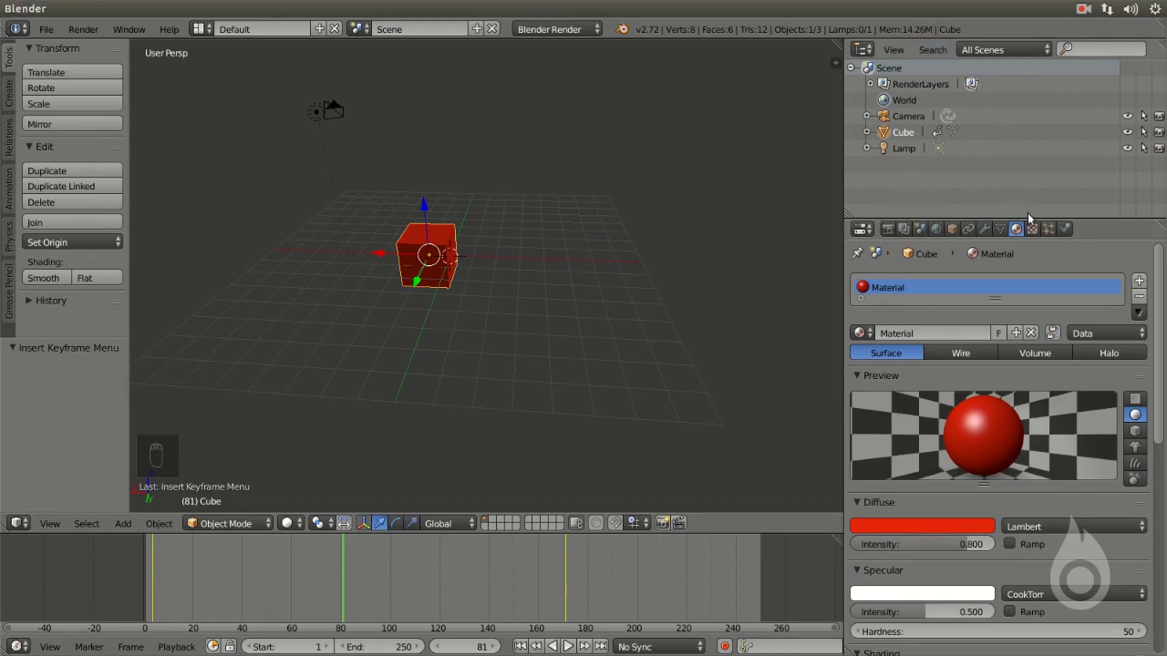
{"action": "left_click_drag", "start_coordinate": [1087, 219], "coordinate": [1094, 489]}
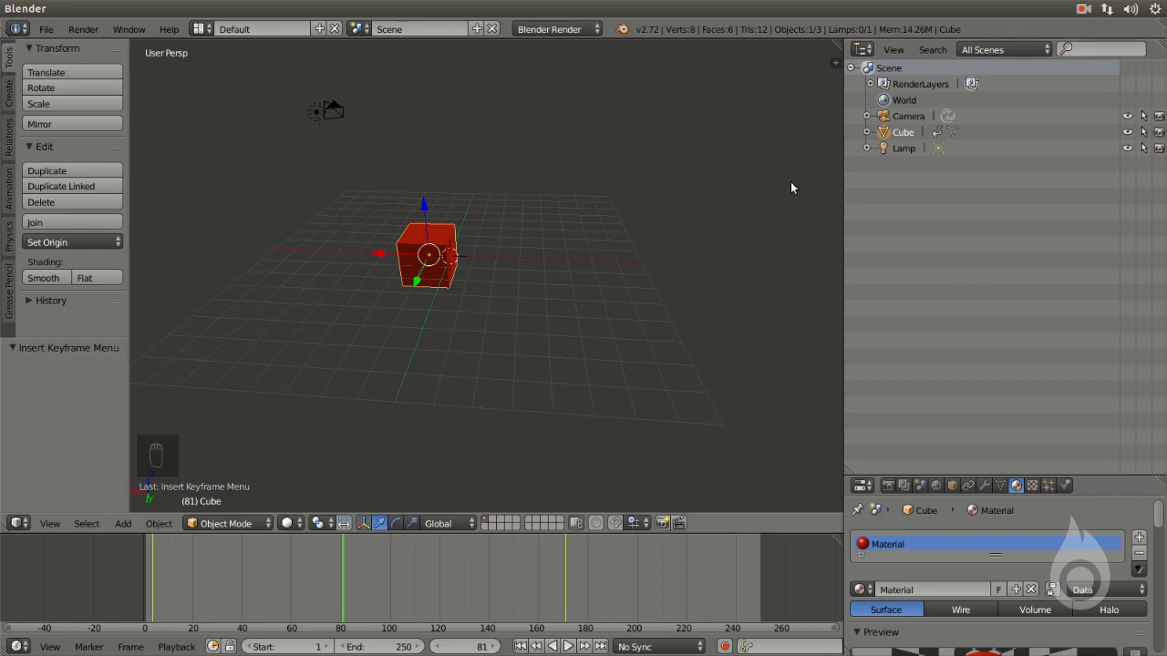
{"action": "left_click_drag", "start_coordinate": [784, 532], "coordinate": [781, 571]}
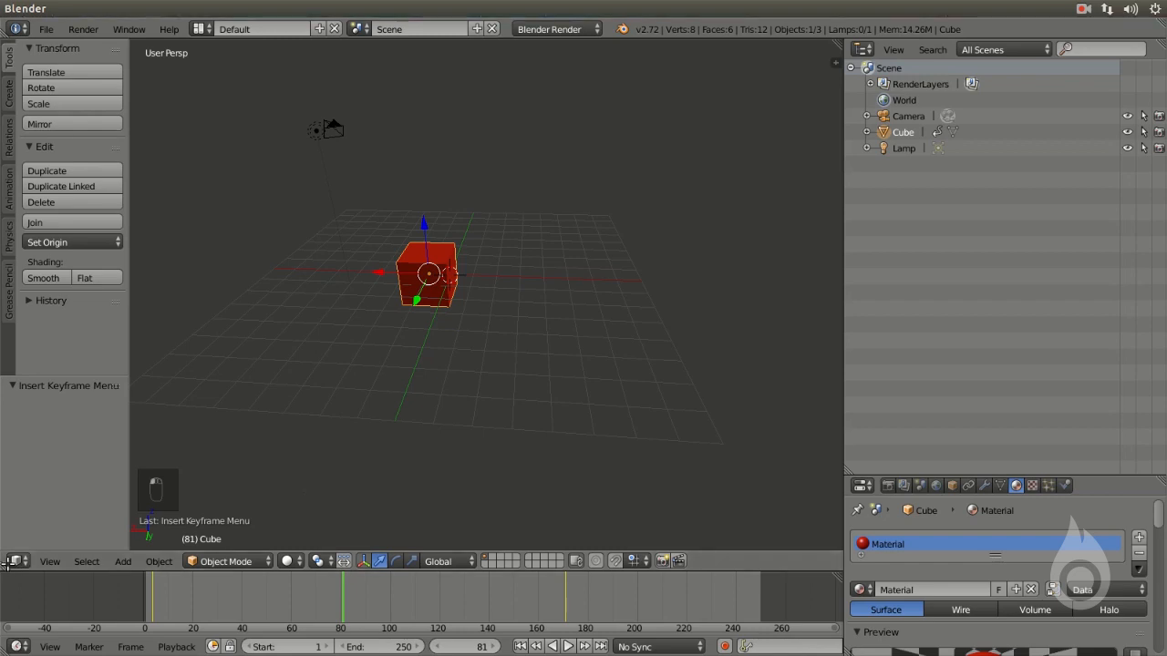
- Split the 3D view into one full-height area and two stacked ones, and switch the full-height area to the Graph Editor
{"action": "left_click_drag", "start_coordinate": [8, 564], "coordinate": [412, 165]}
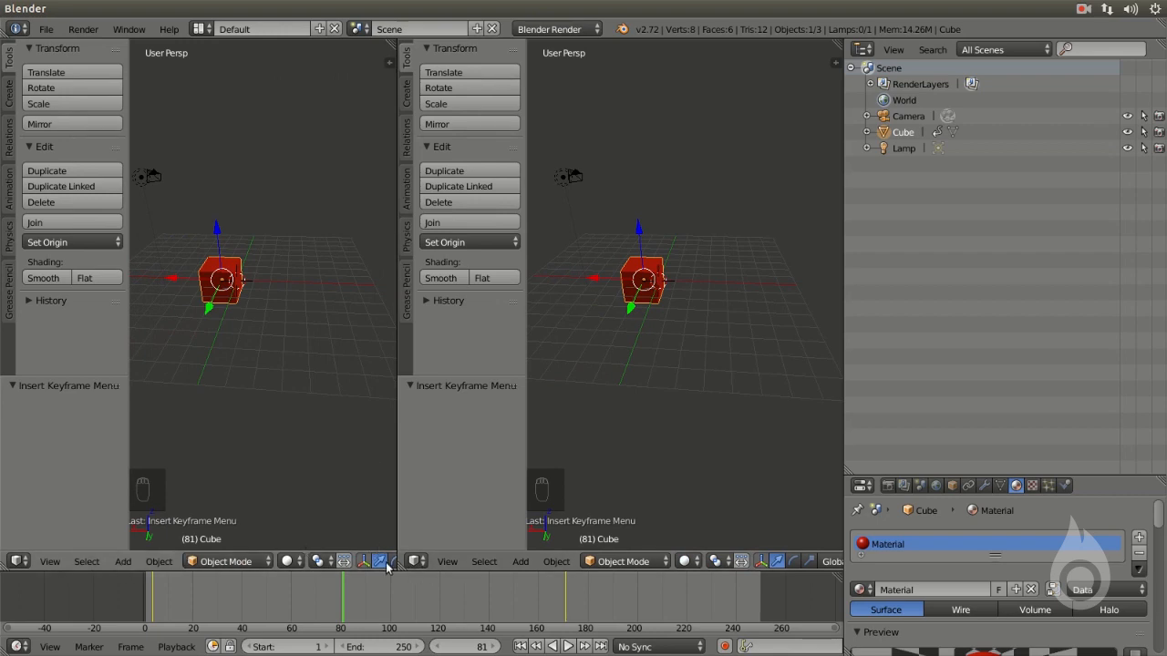
{"action": "left_click_drag", "start_coordinate": [401, 565], "coordinate": [415, 342]}
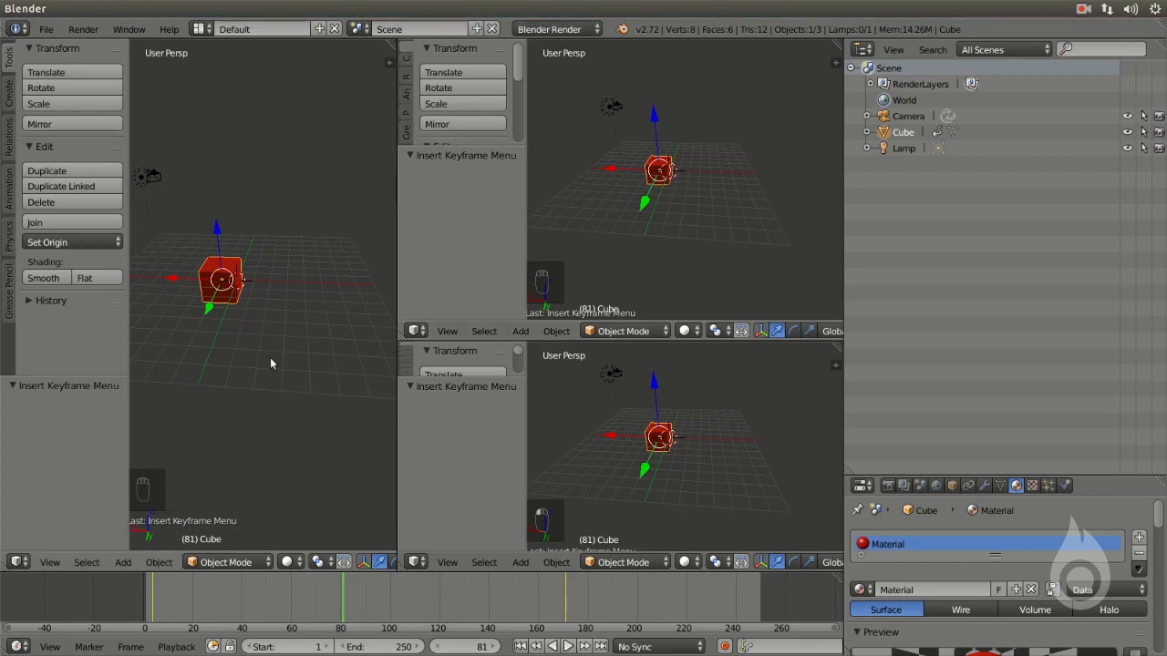
{"action": "left_click", "coordinate": [19, 561]}
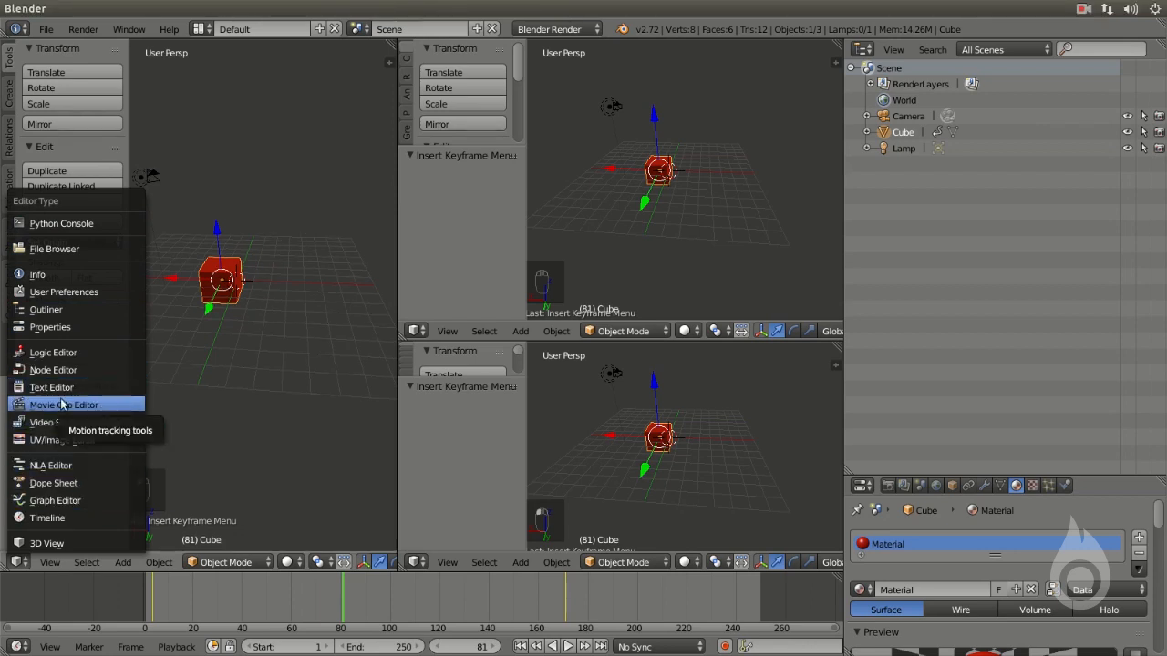
{"action": "left_click", "coordinate": [55, 501]}
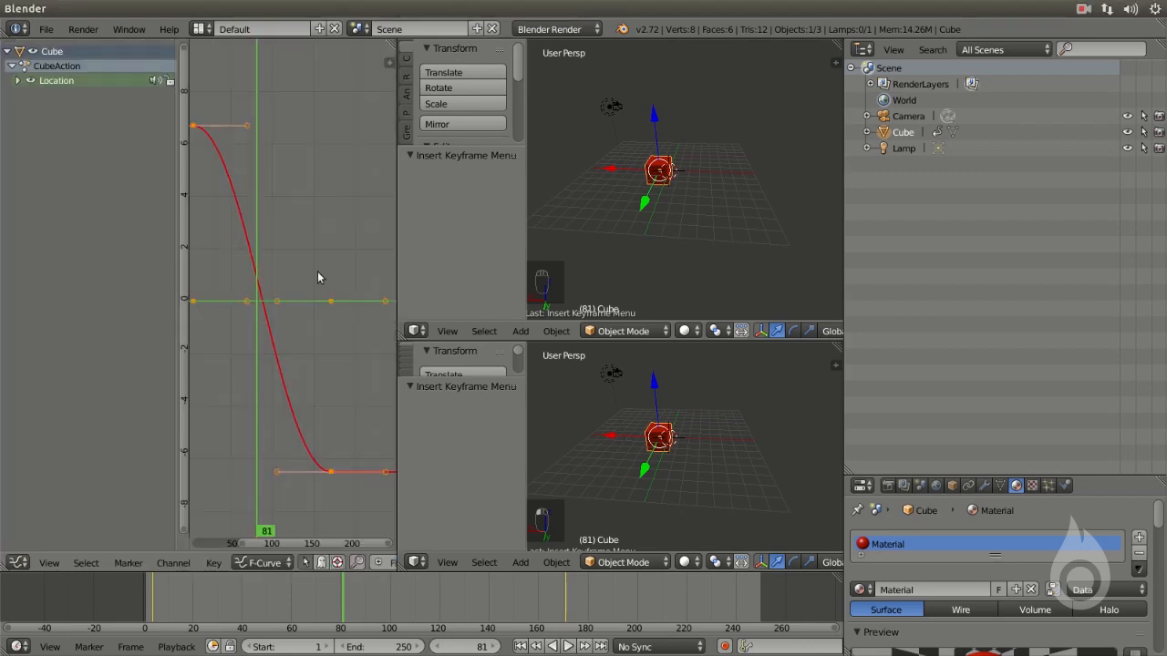
{"action": "middle_click_drag", "start_coordinate": [248, 249], "coordinate": [292, 247]}
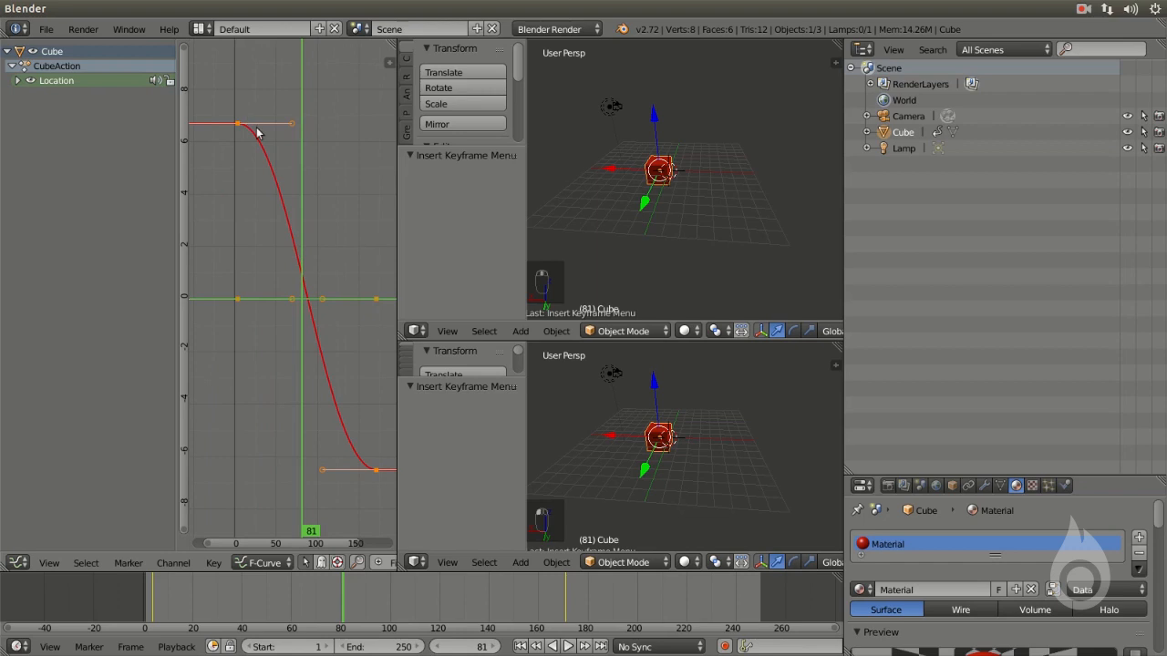
{"action": "scroll", "coordinate": [323, 323], "scroll_direction": "down", "scroll_amount": 3}
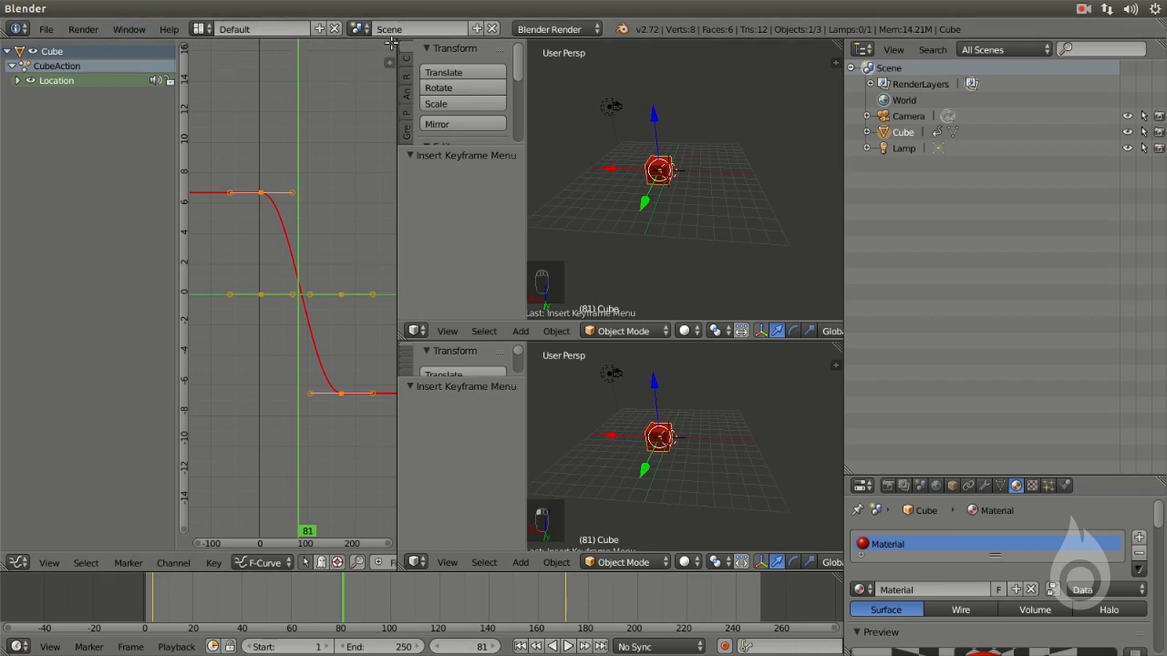
- Split off the upper part of the Graph Editor as a slightly shorter UV/Image Editor area
{"action": "left_click_drag", "start_coordinate": [390, 39], "coordinate": [380, 314]}
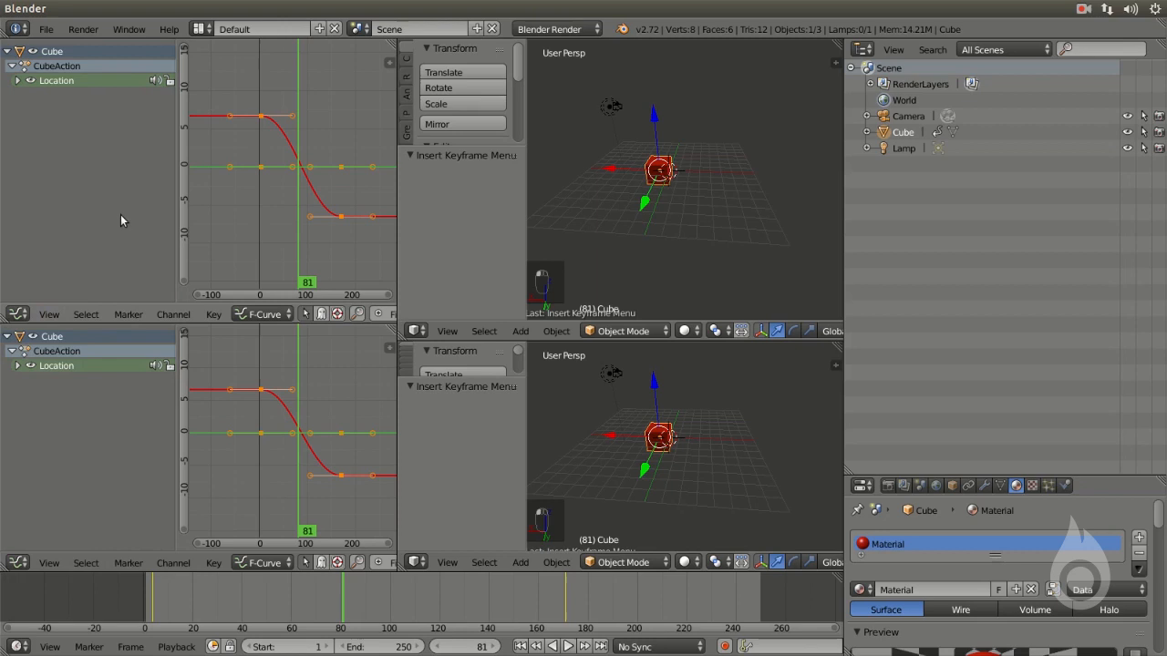
{"action": "left_click", "coordinate": [18, 315]}
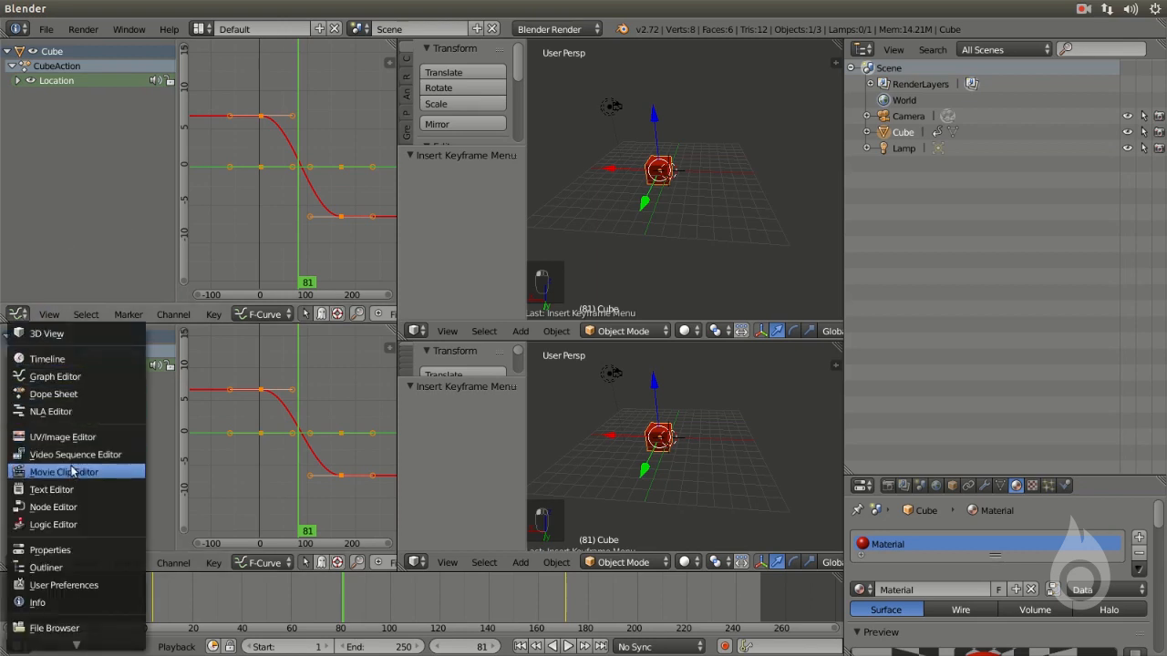
{"action": "left_click", "coordinate": [61, 439]}
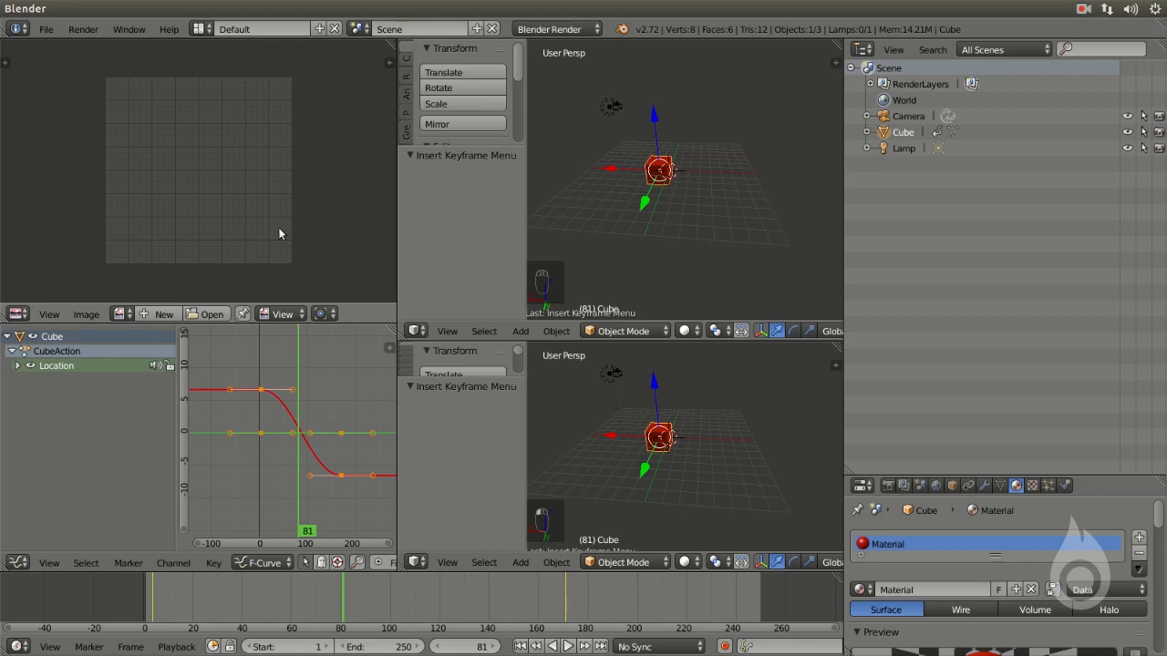
{"action": "left_click_drag", "start_coordinate": [363, 320], "coordinate": [364, 290]}
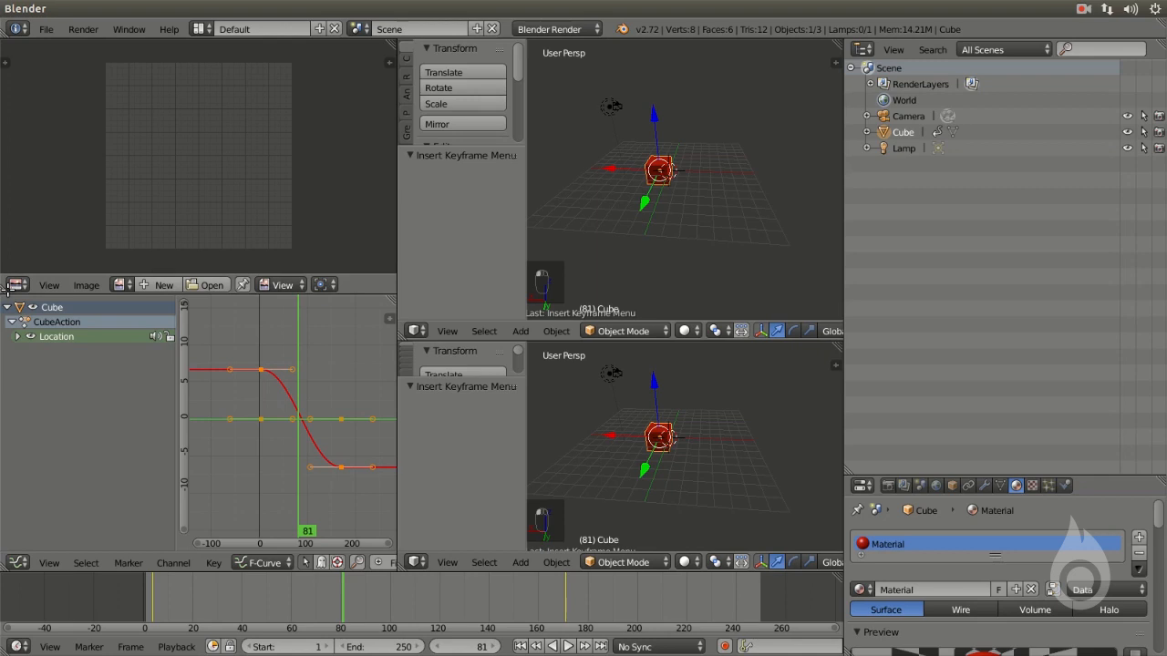
- Join the UV/Image Editor over the Graph Editor area below it
{"action": "left_click_drag", "start_coordinate": [7, 288], "coordinate": [206, 389]}
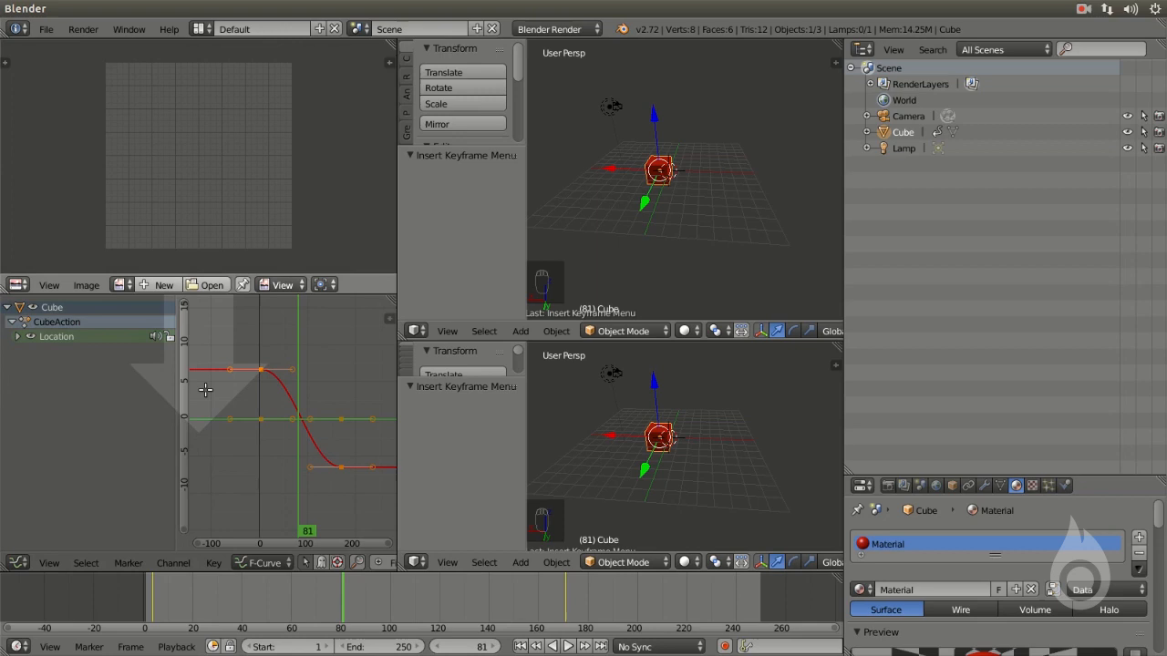
{"action": "left_click_drag", "start_coordinate": [206, 389], "coordinate": [211, 420]}
{"action": "left_click_drag", "start_coordinate": [212, 419], "coordinate": [210, 419]}
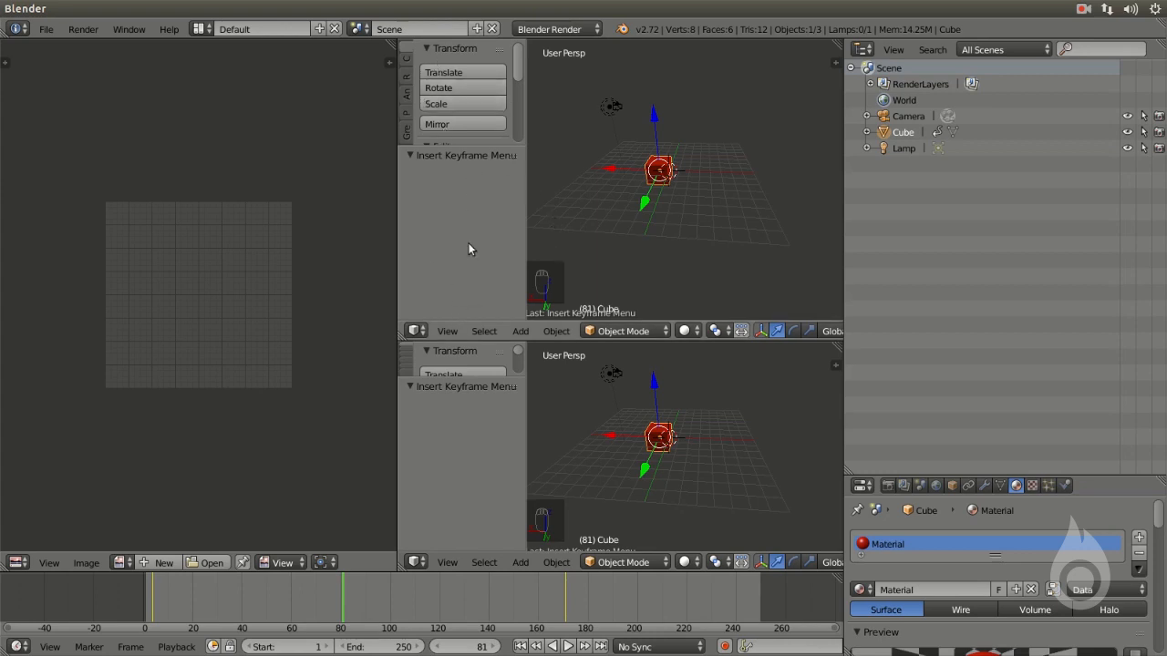
- Join the two stacked 3D views into one and extend it over the UV/Image Editor area
{"action": "left_click_drag", "start_coordinate": [398, 330], "coordinate": [629, 450]}
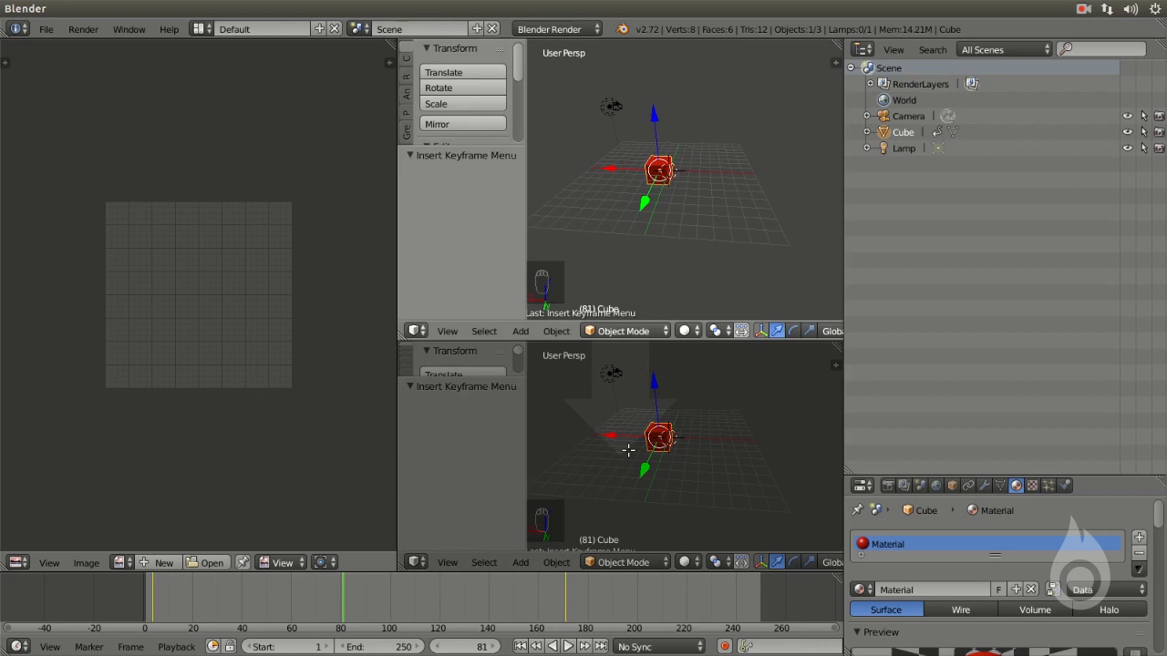
{"action": "left_click_drag", "start_coordinate": [629, 450], "coordinate": [628, 192]}
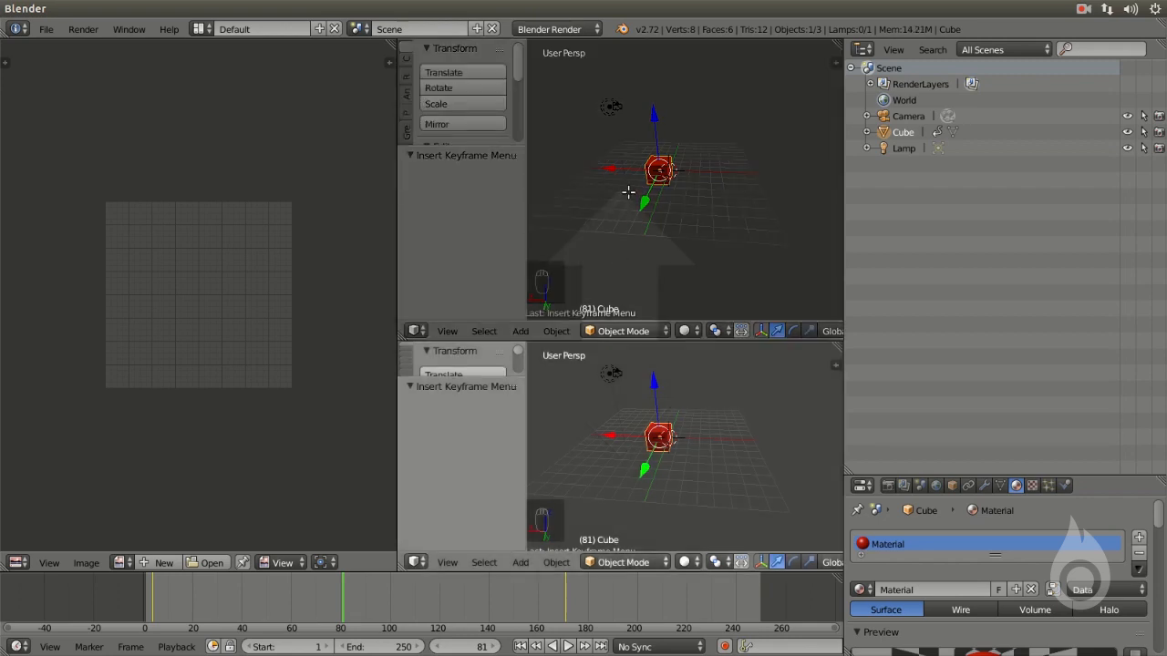
{"action": "left_click_drag", "start_coordinate": [628, 192], "coordinate": [628, 191]}
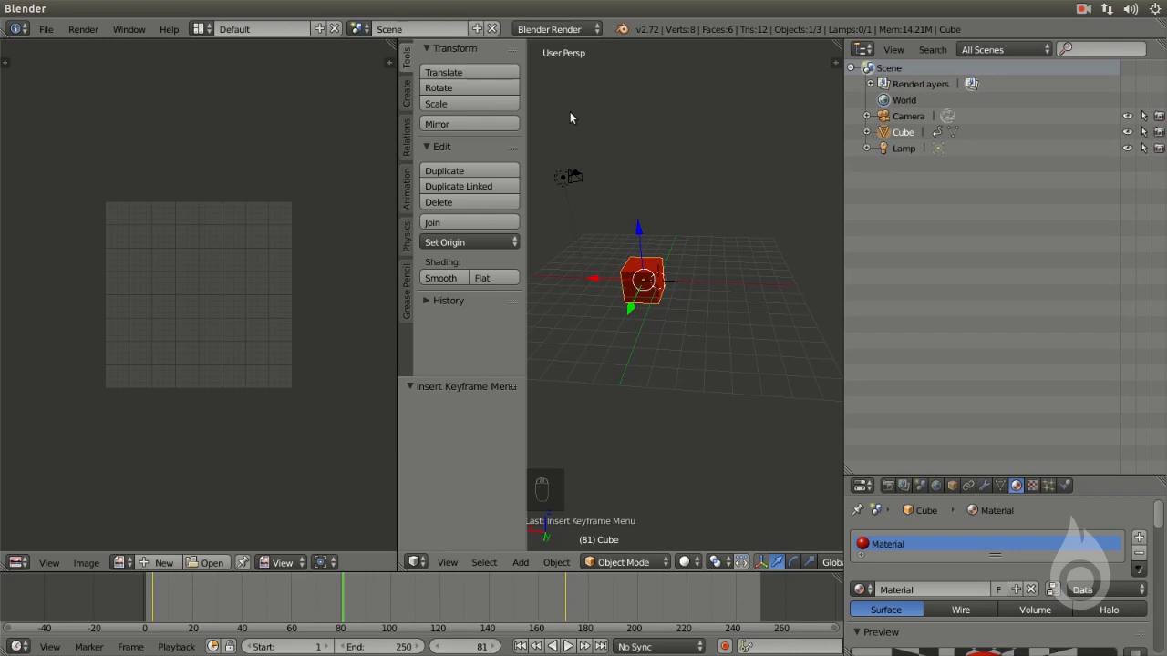
{"action": "left_click_drag", "start_coordinate": [402, 573], "coordinate": [274, 534]}
- Reduce the height of the timeline and the outliner, and narrow the outliner and properties column
{"action": "left_click_drag", "start_coordinate": [392, 572], "coordinate": [398, 602]}
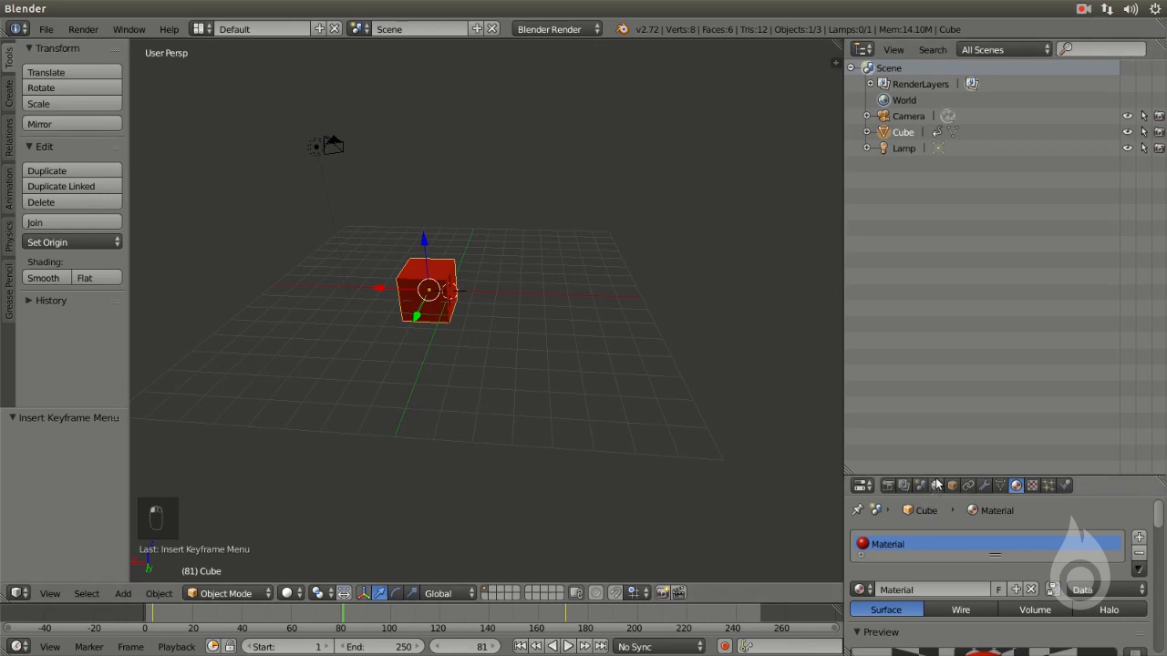
{"action": "left_click_drag", "start_coordinate": [939, 476], "coordinate": [960, 223]}
{"action": "left_click_drag", "start_coordinate": [846, 223], "coordinate": [923, 227]}
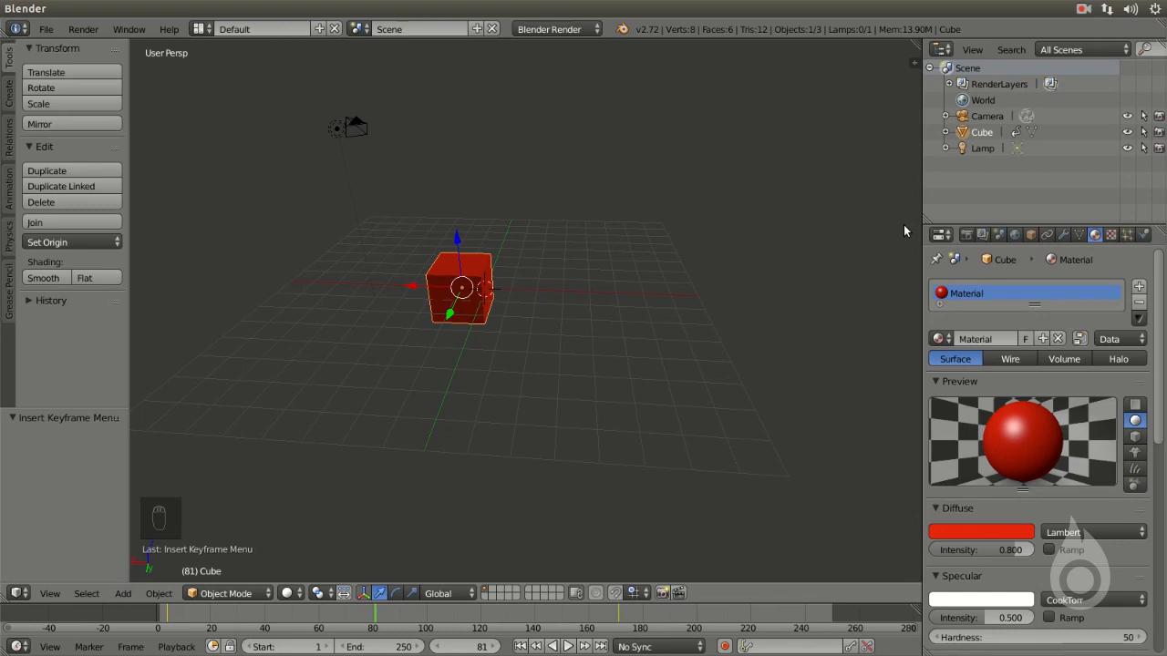
- Scrub the cube's animation to frame 44 in the timeline
{"action": "middle_click_drag", "start_coordinate": [594, 297], "coordinate": [474, 289]}
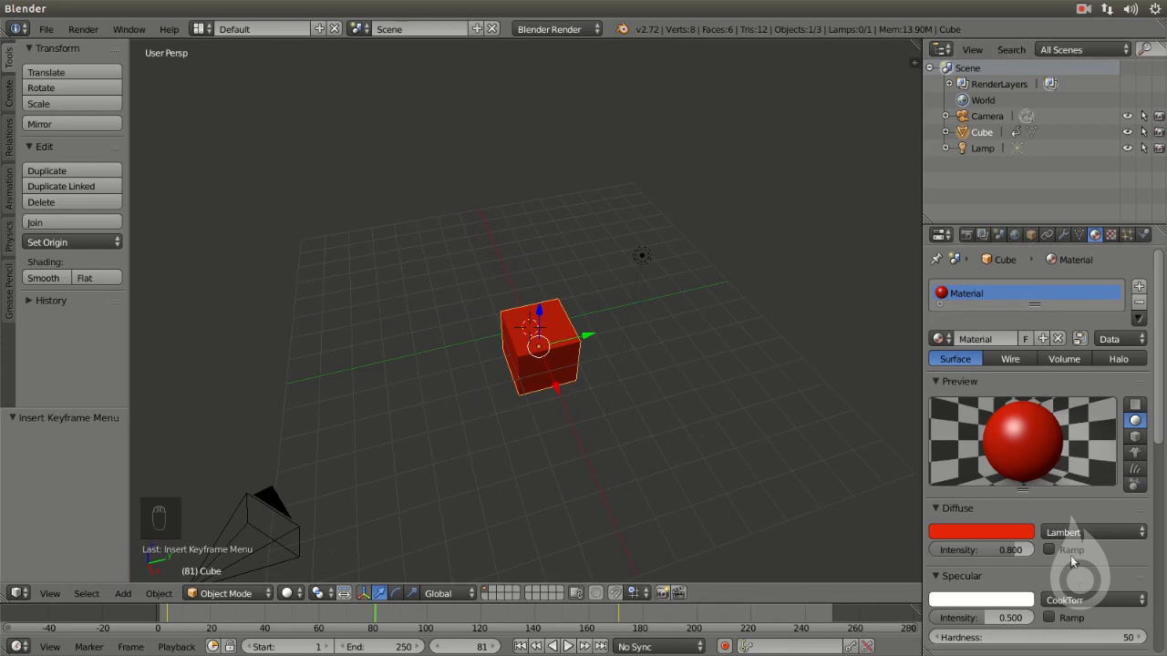
{"action": "left_click_drag", "start_coordinate": [662, 616], "coordinate": [276, 602]}
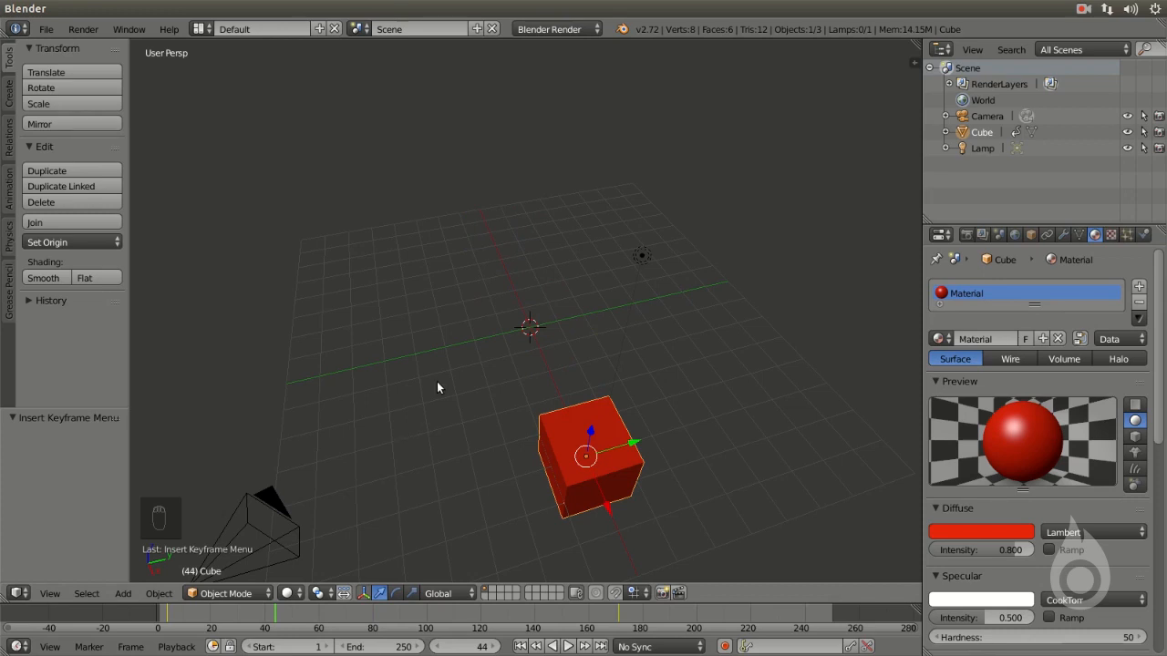